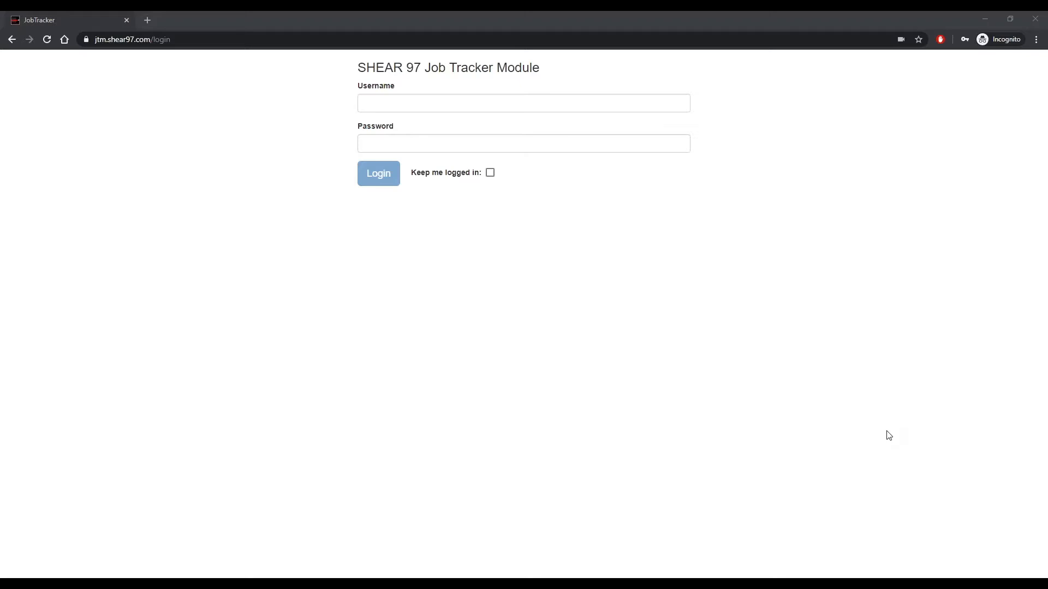
- Log in to the Job Tracker with the saved username and password, keeping the session logged in
left_click(831, 371)
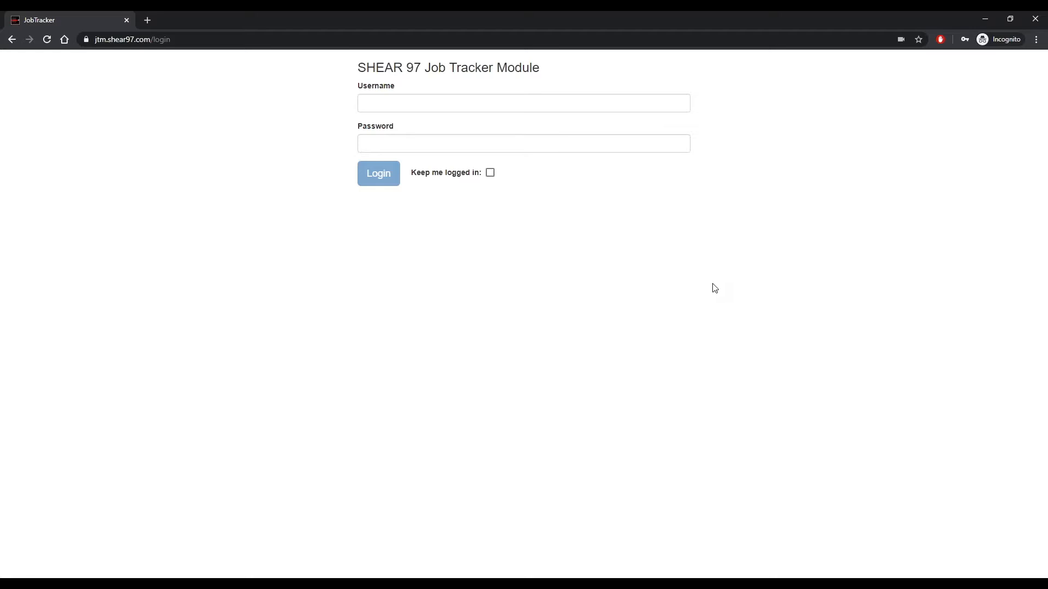
left_click(413, 103)
left_click(386, 137)
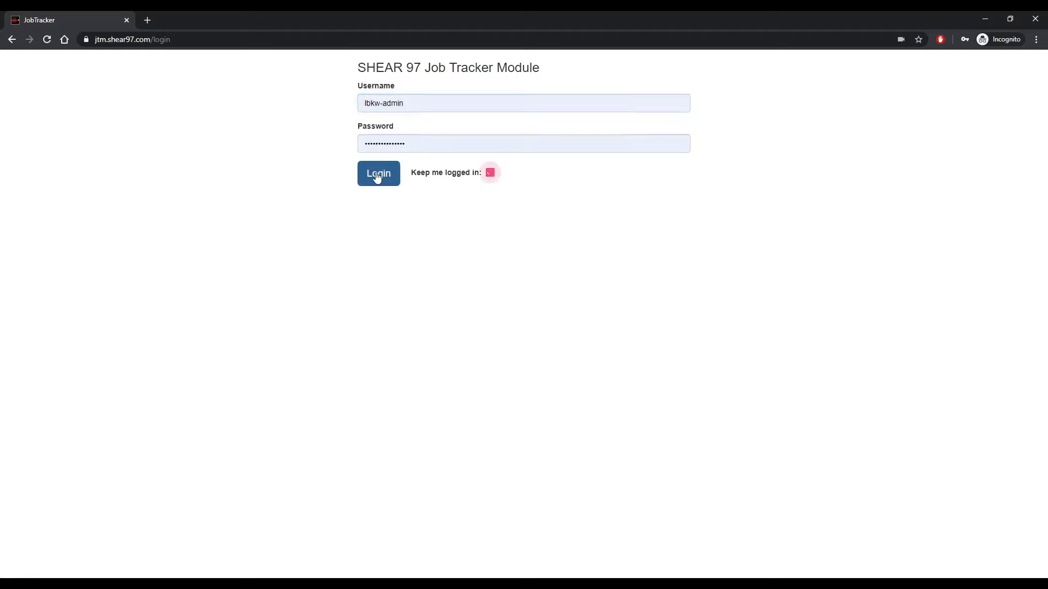
left_click(376, 175)
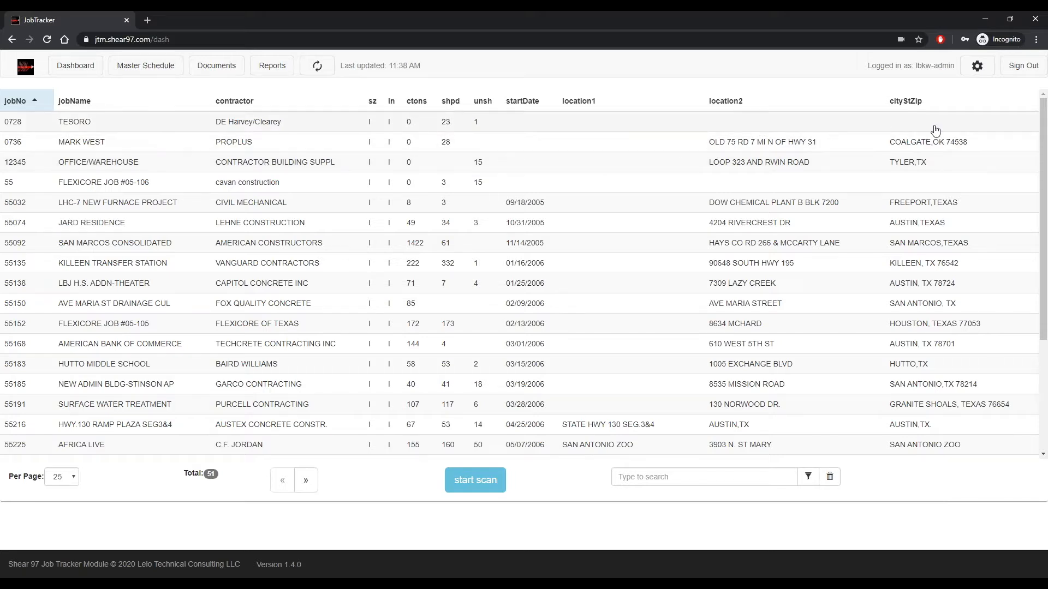
- Look through the dashboard's job list and check which fields the search covers, leaving the field selection unsaved
scroll(650, 212, "down", 3)
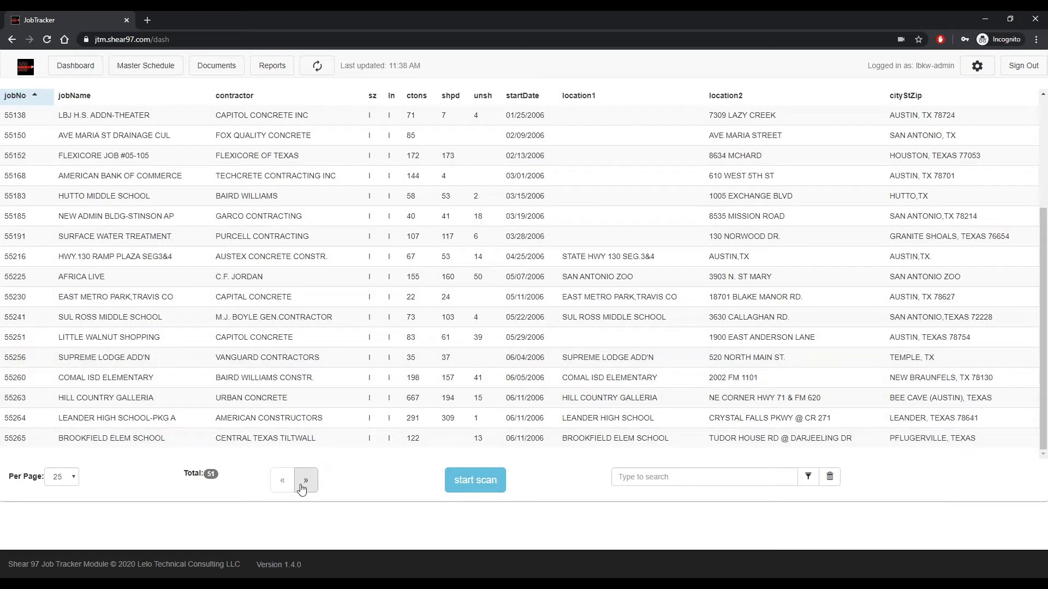
left_click(643, 473)
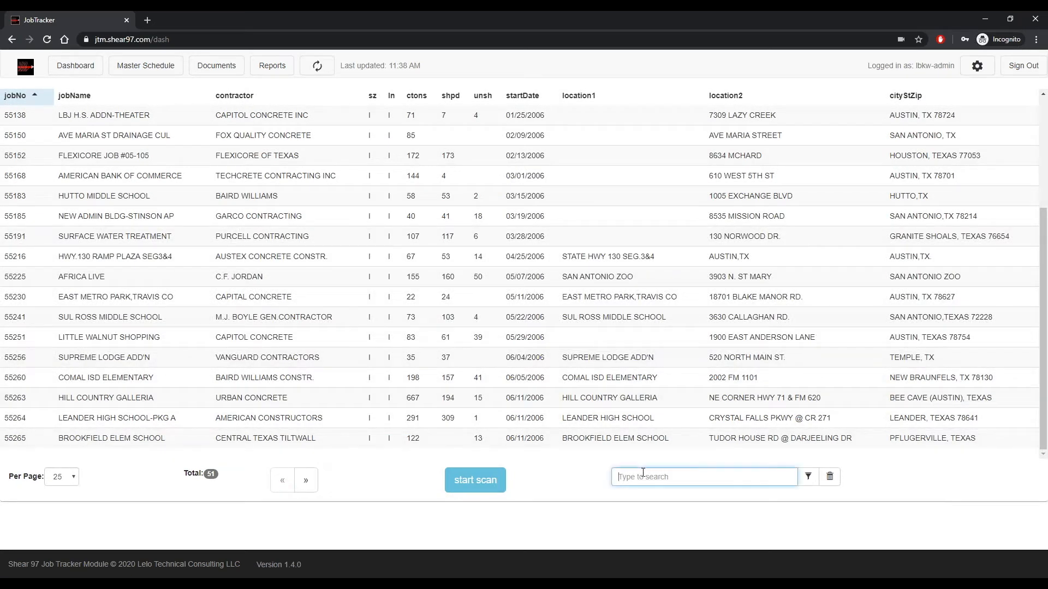
left_click(807, 477)
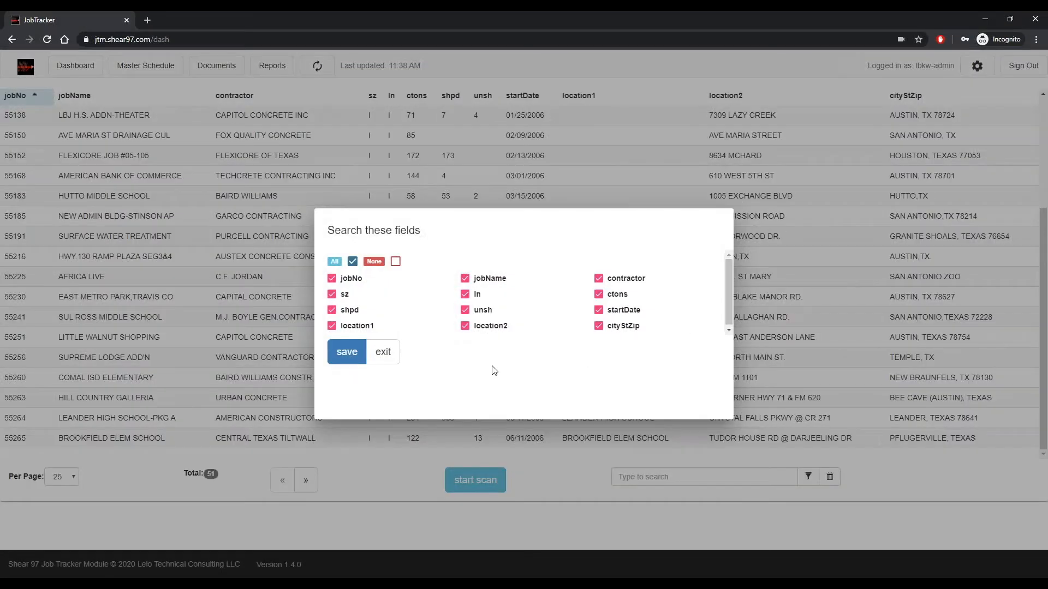
left_click(385, 361)
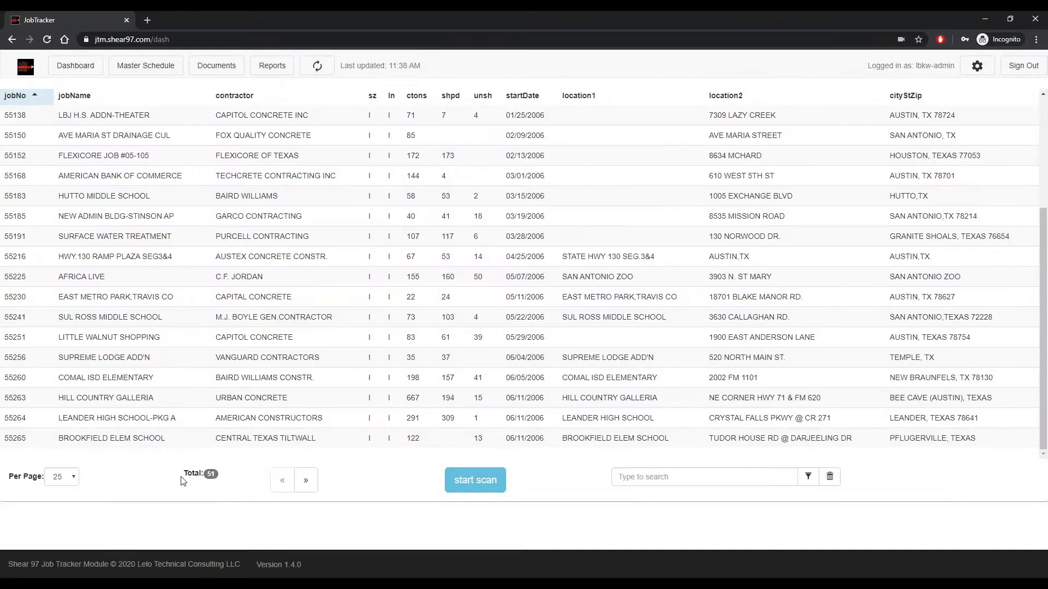
- Search the jobs for "nujob" and open the releases of job NUJOB
left_click(656, 473)
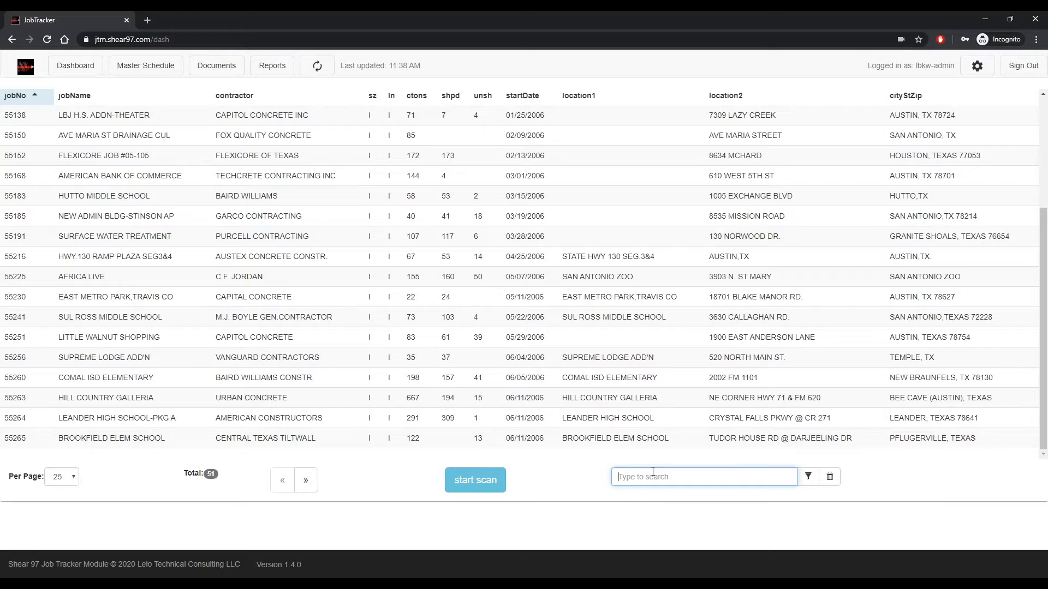
type("nujob")
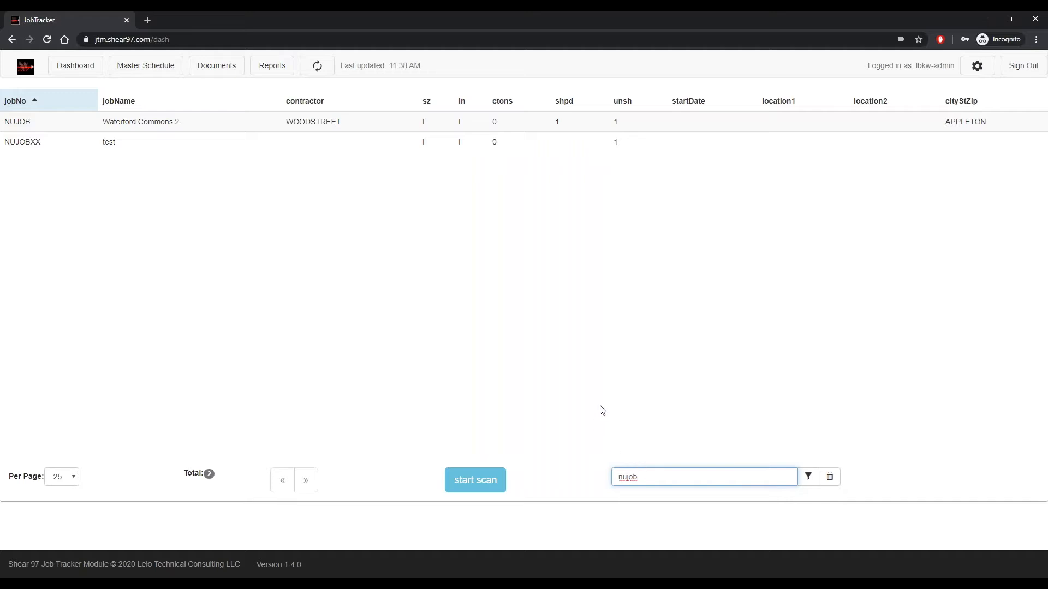
left_click(161, 208)
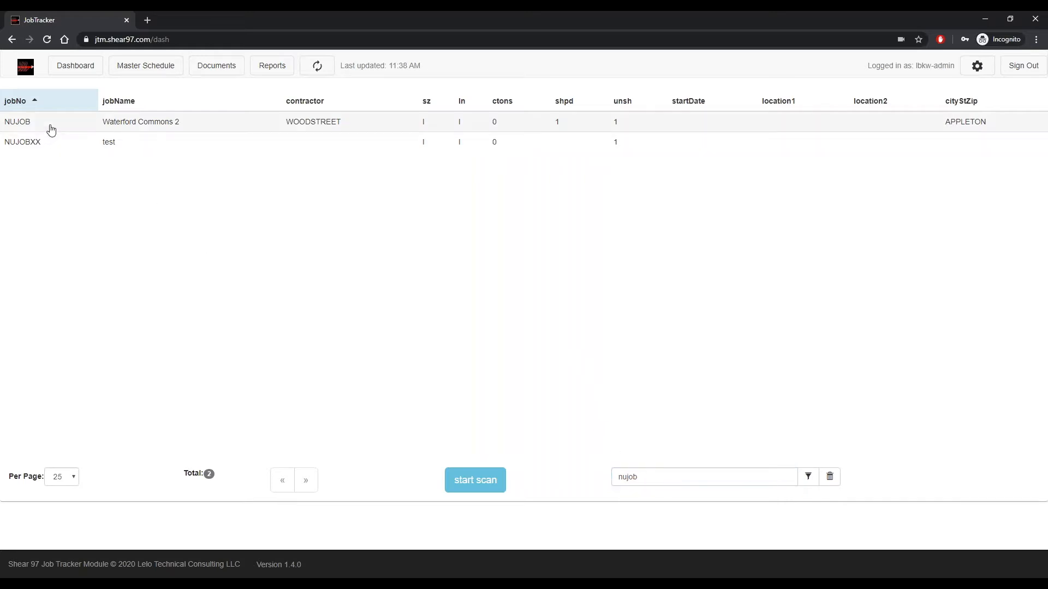
left_click(215, 122)
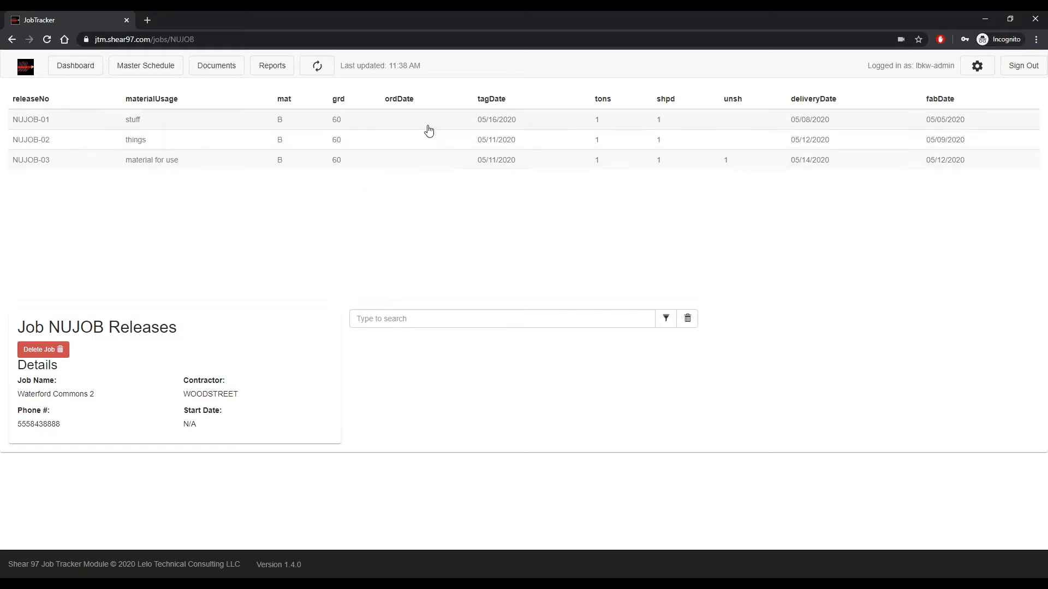
- Select release NUJOB-01 and review its tracking data and weight breakdown
left_click(396, 125)
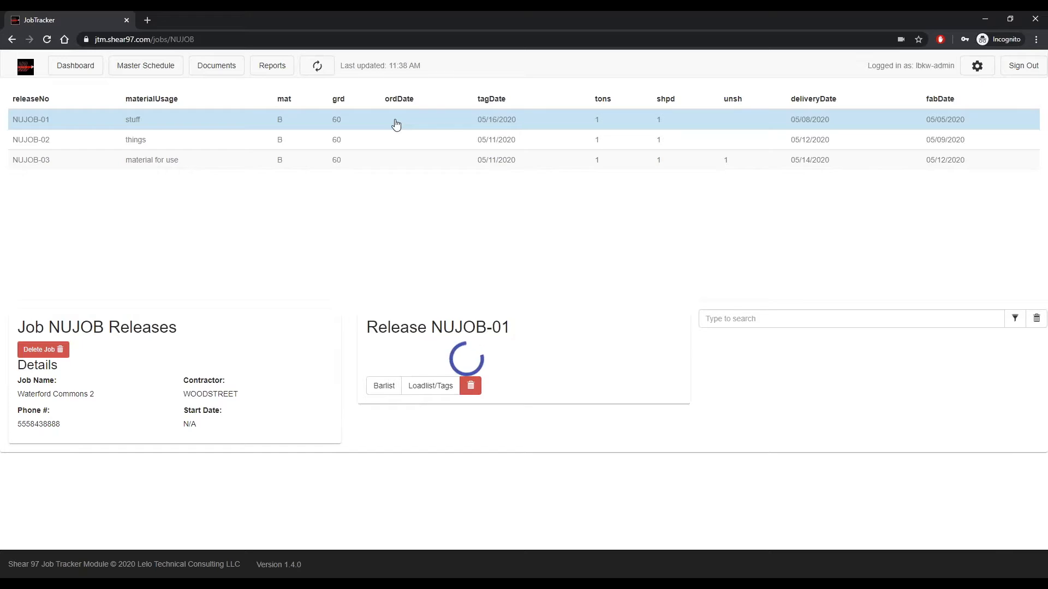
scroll(413, 295, "down", 1)
scroll(410, 295, "down", 2)
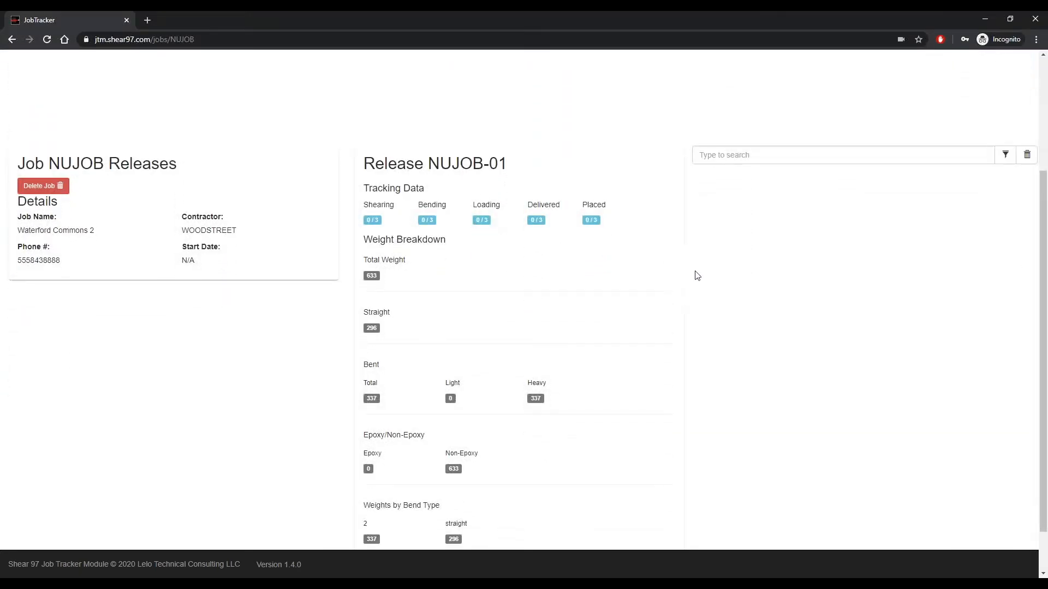
scroll(645, 211, "down", 1)
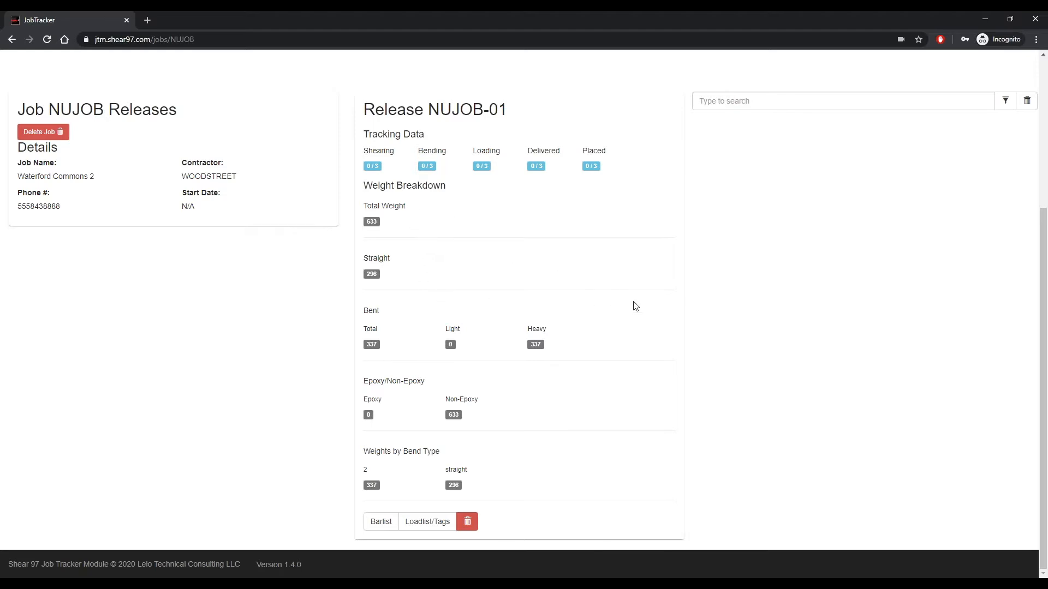
scroll(655, 325, "up", 2)
scroll(655, 325, "up", 2)
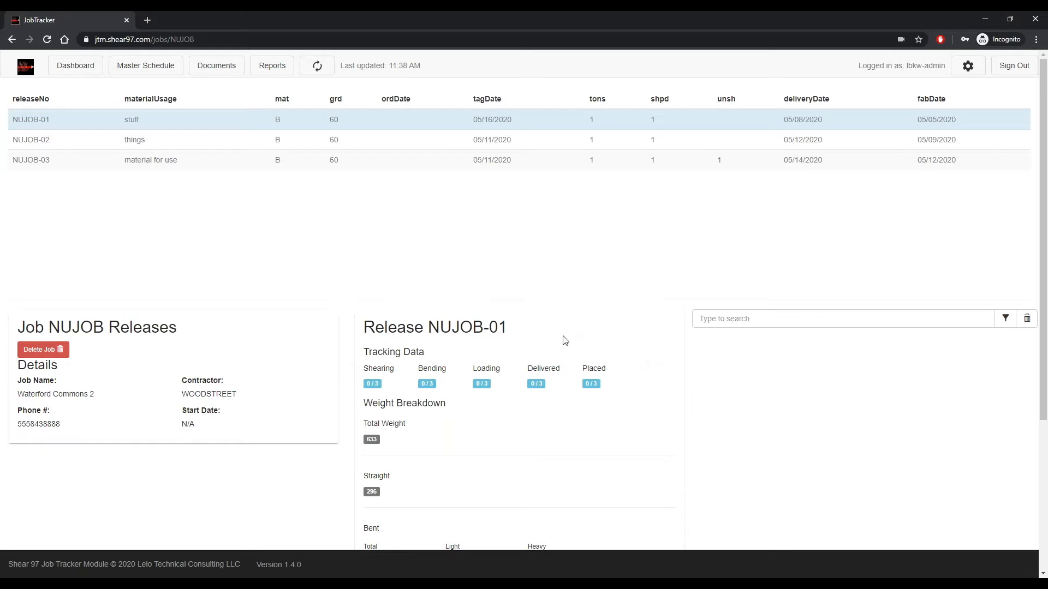
scroll(565, 341, "down", 4)
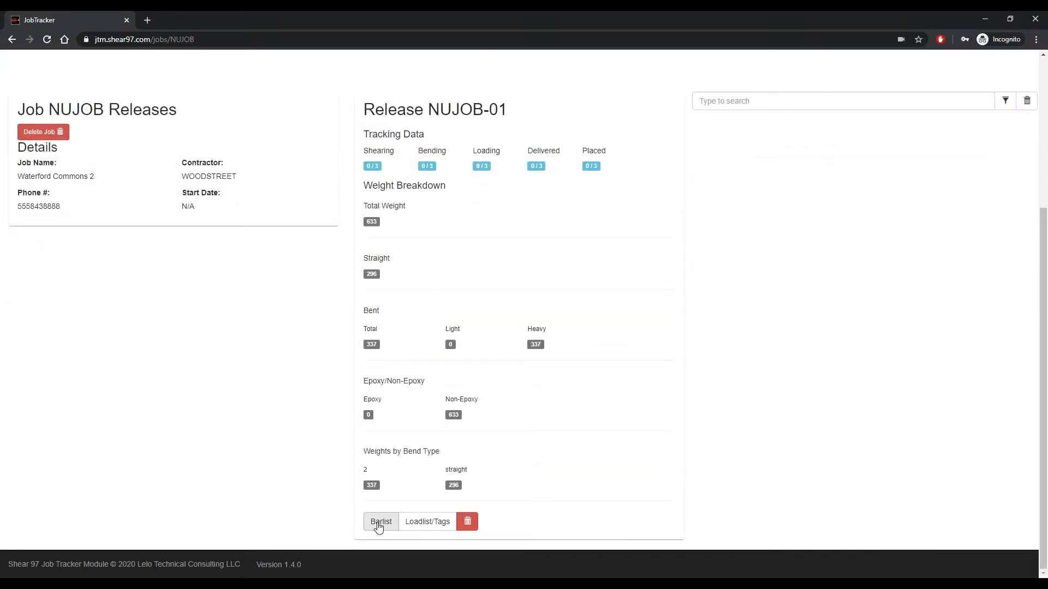
- Open the barlist of release NUJOB-01 and download it to the Downloads folder as barlist (7).csv
left_click(380, 523)
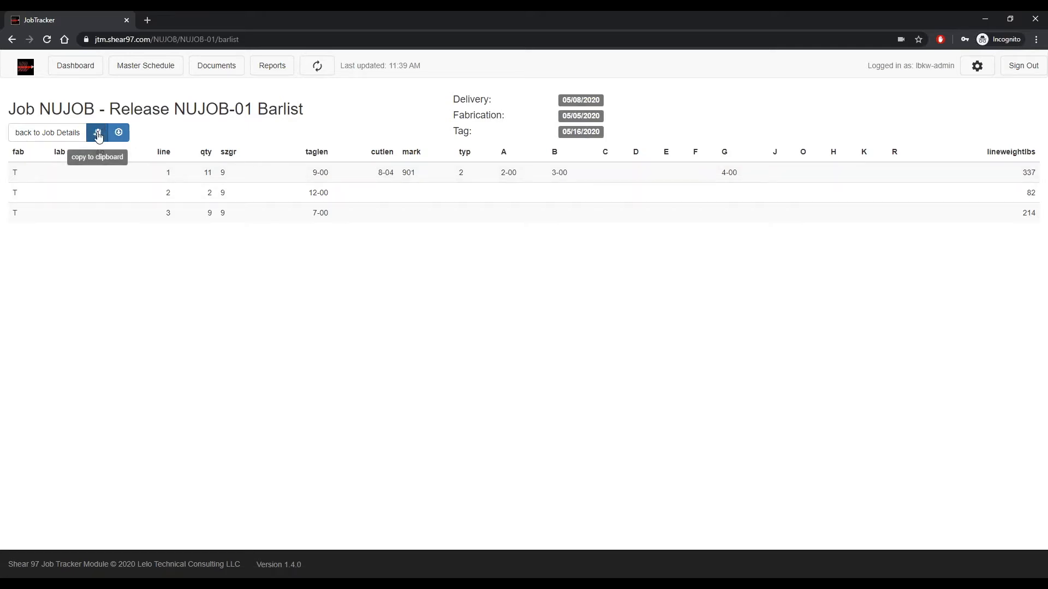
left_click(118, 132)
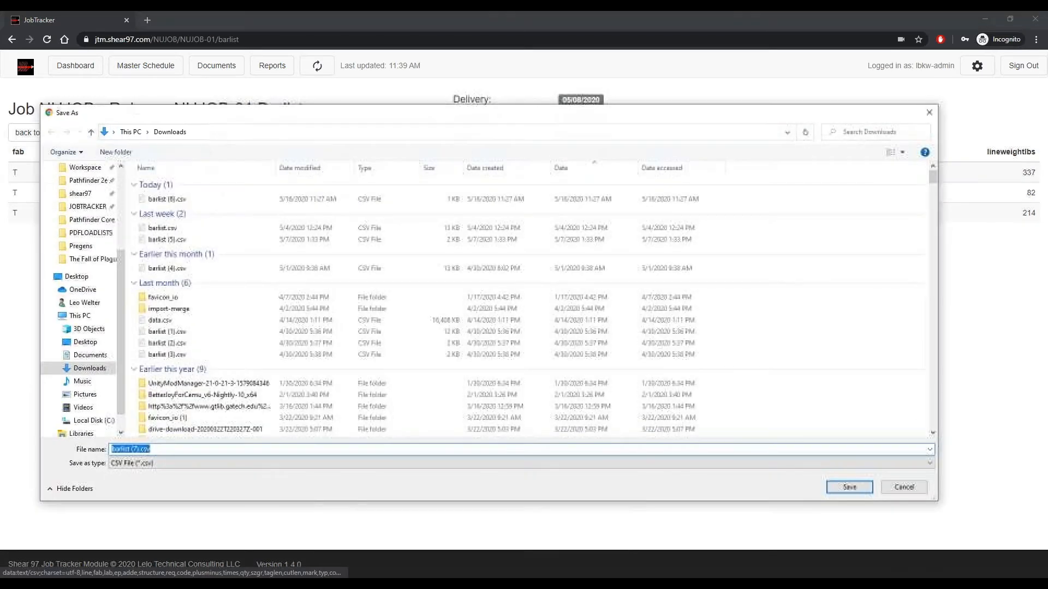
left_click(848, 487)
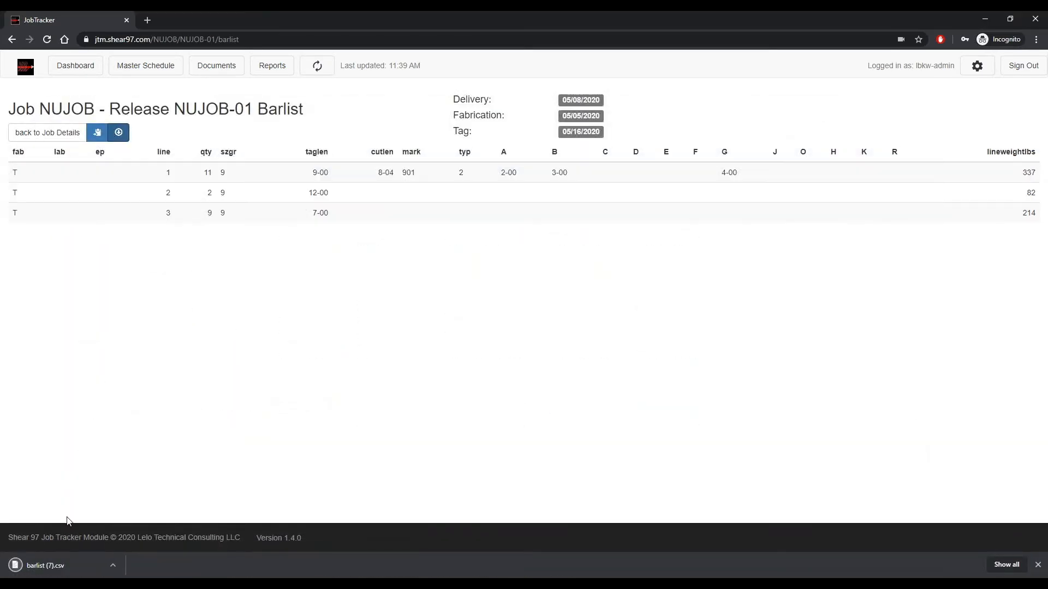
- View the downloaded barlist (7).csv as a table preview in Visual Studio Code, and close the editor
left_click(80, 563)
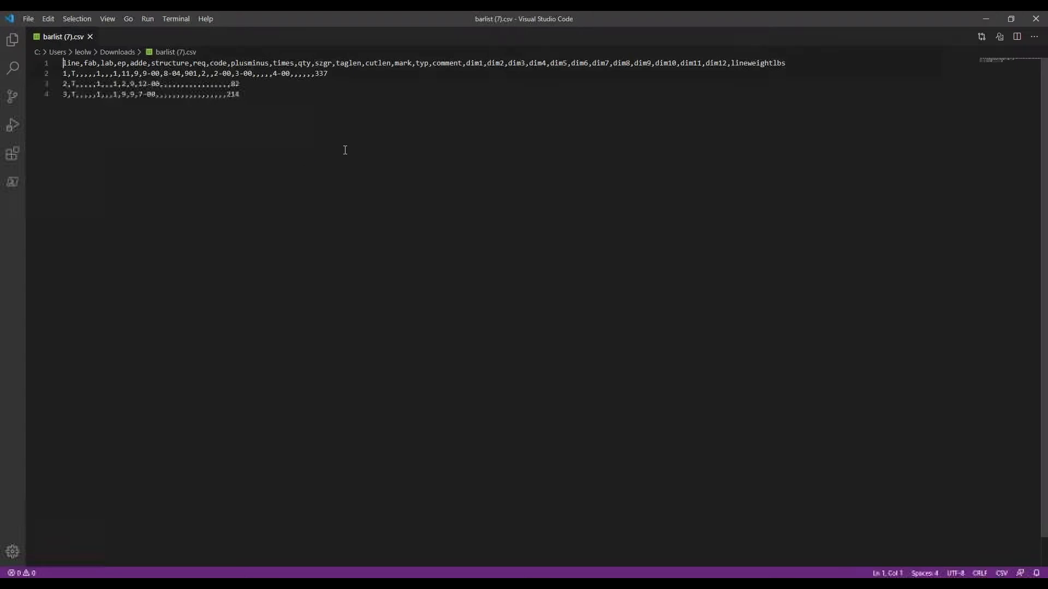
left_click(999, 38)
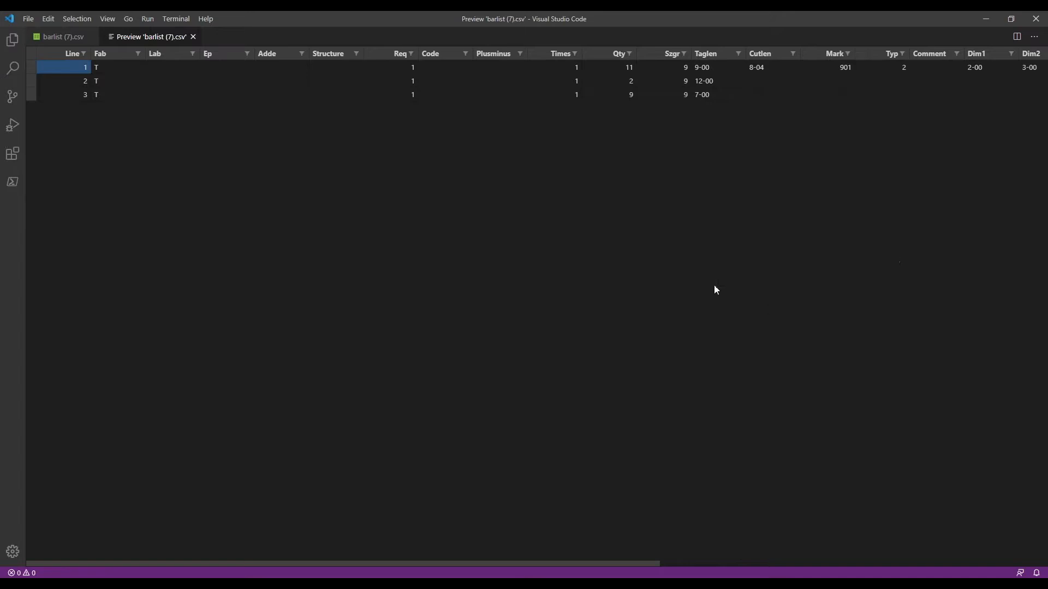
left_click(1036, 24)
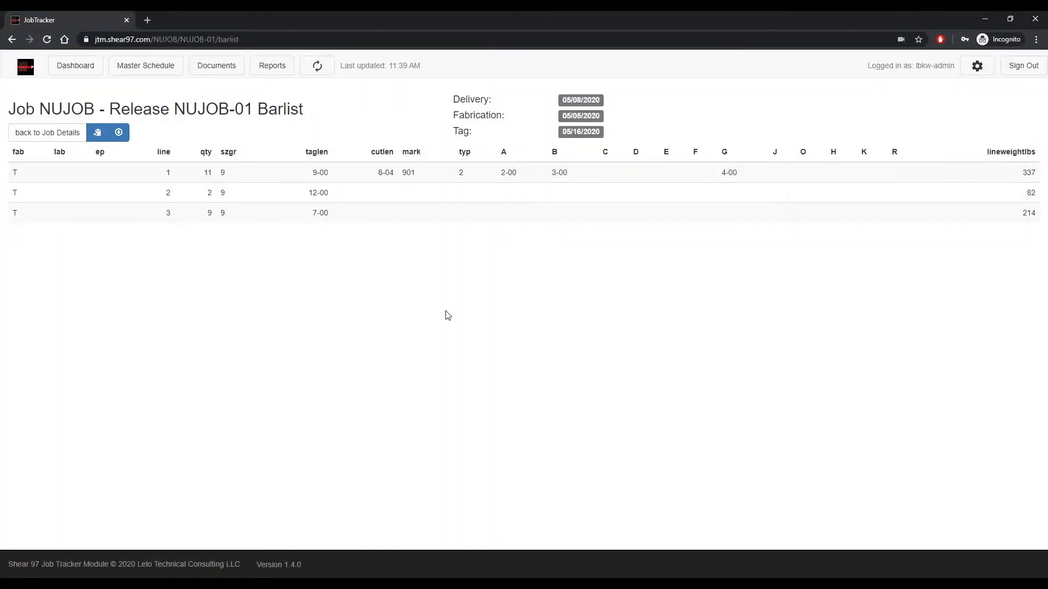
- Return to the job details, open the load list and tags of release NUJOB-01, and view its tag list
left_click(38, 137)
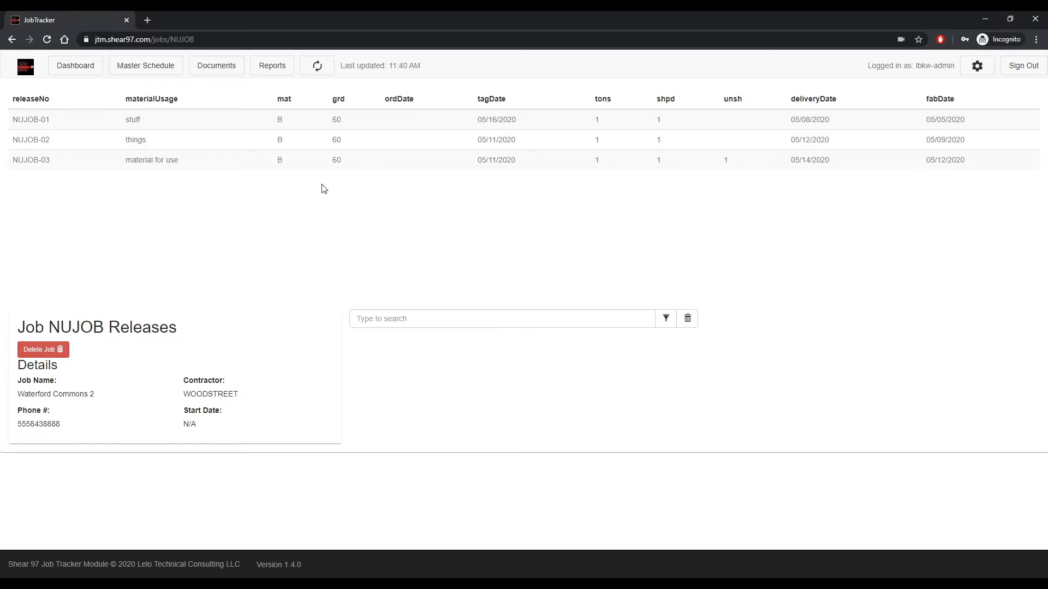
left_click(293, 123)
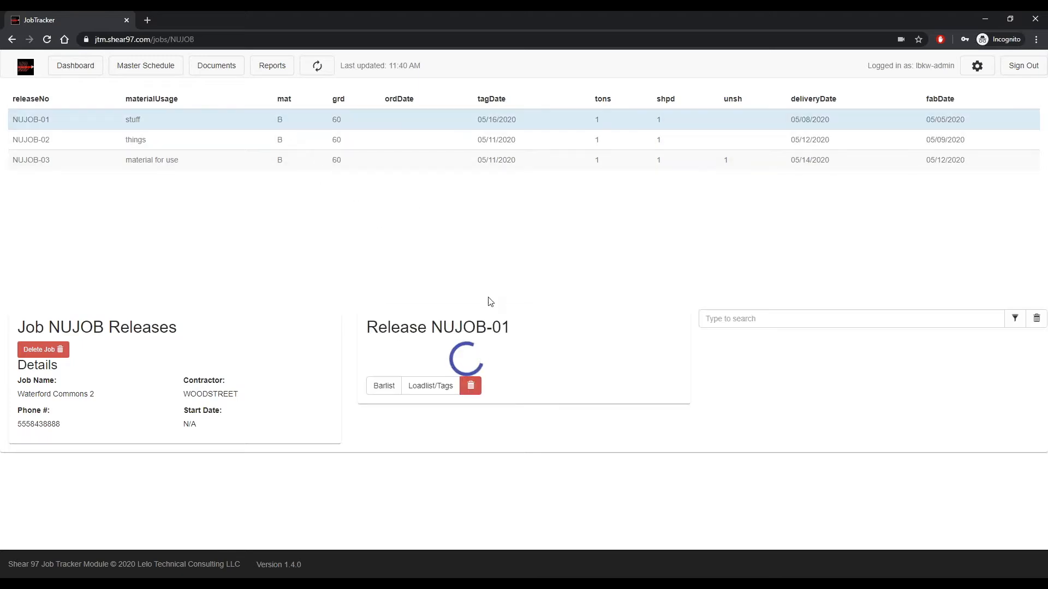
scroll(464, 399, "down", 4)
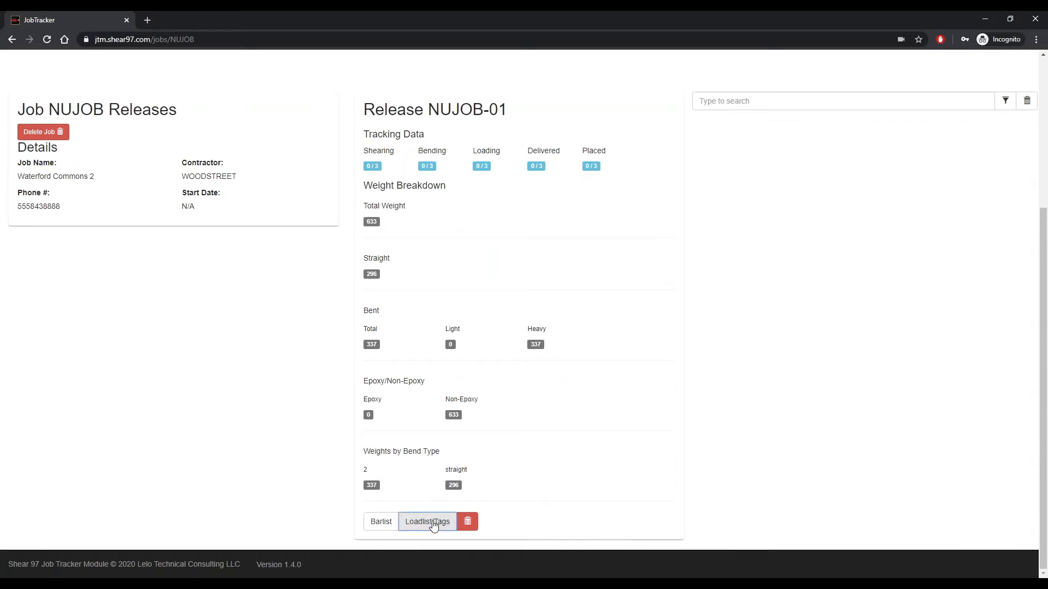
left_click(433, 522)
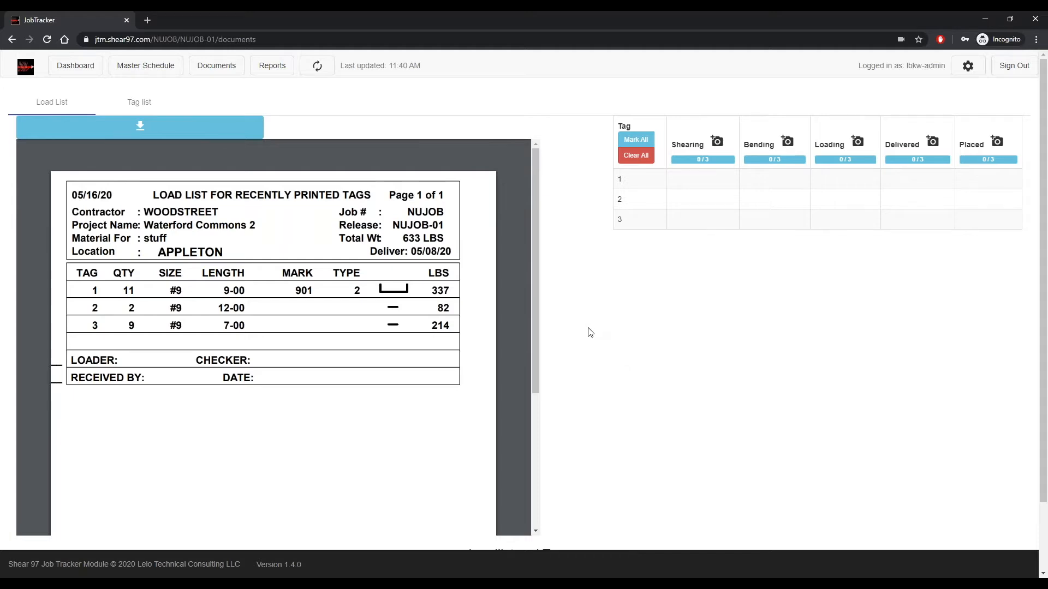
left_click(130, 103)
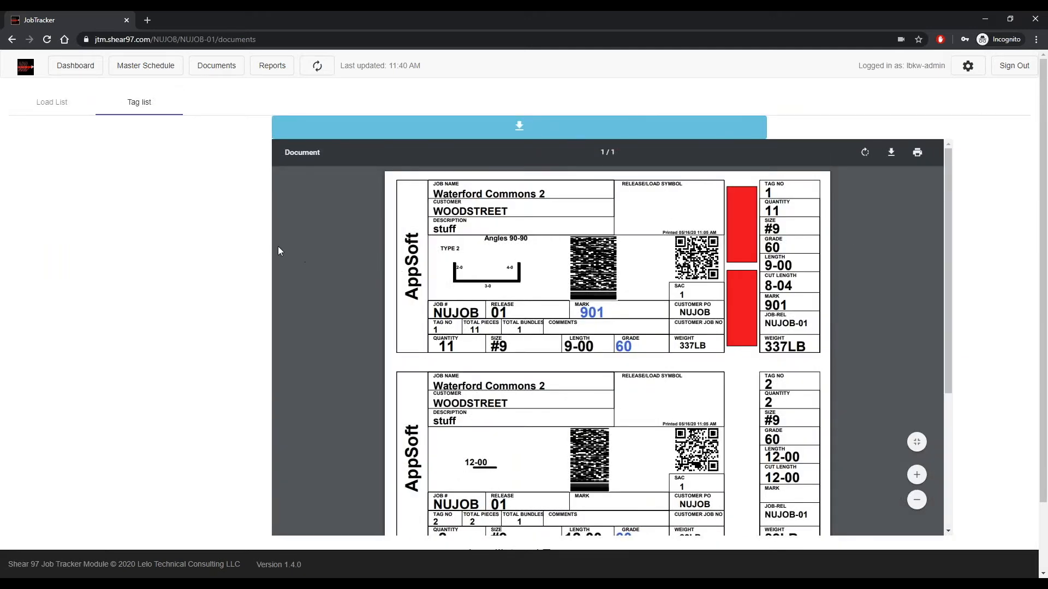
left_click(44, 103)
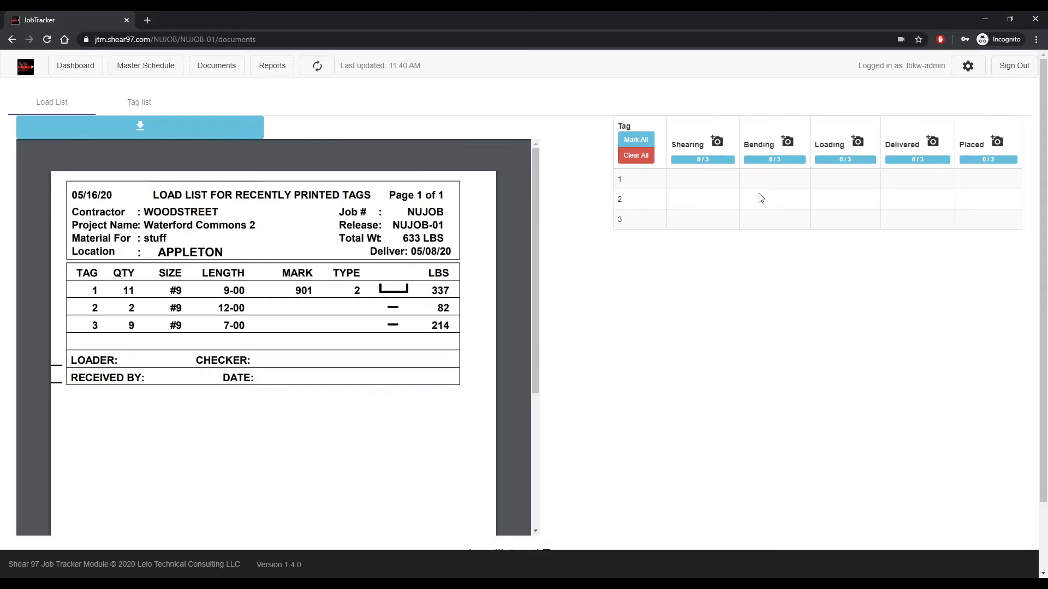
- Scan tag 1 of NUJOB-01 for shearing, add tags 2 and 3 as manual scans, and submit all three
left_click(717, 143)
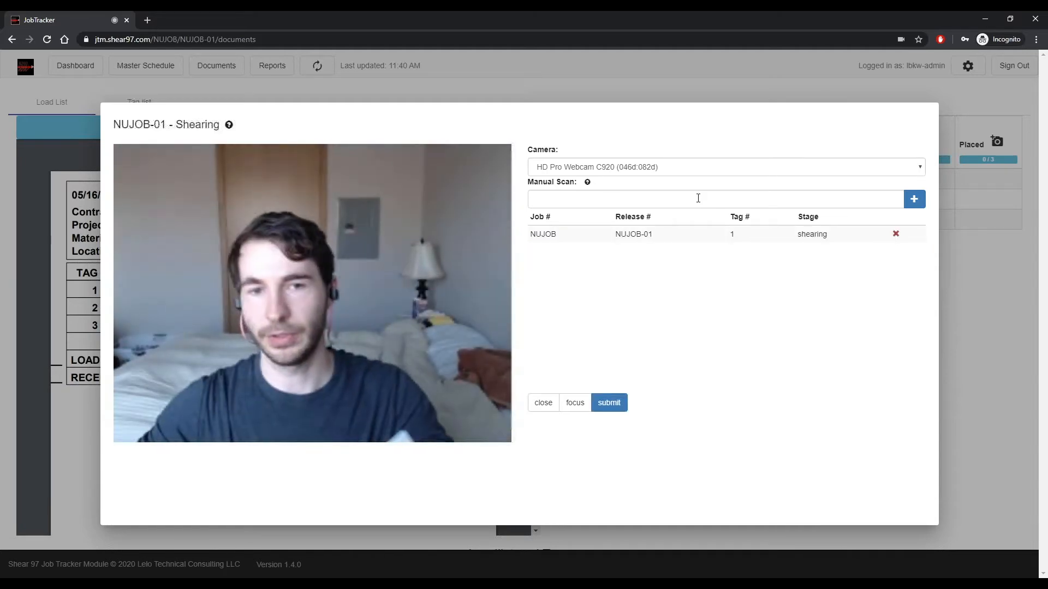
left_click(698, 198)
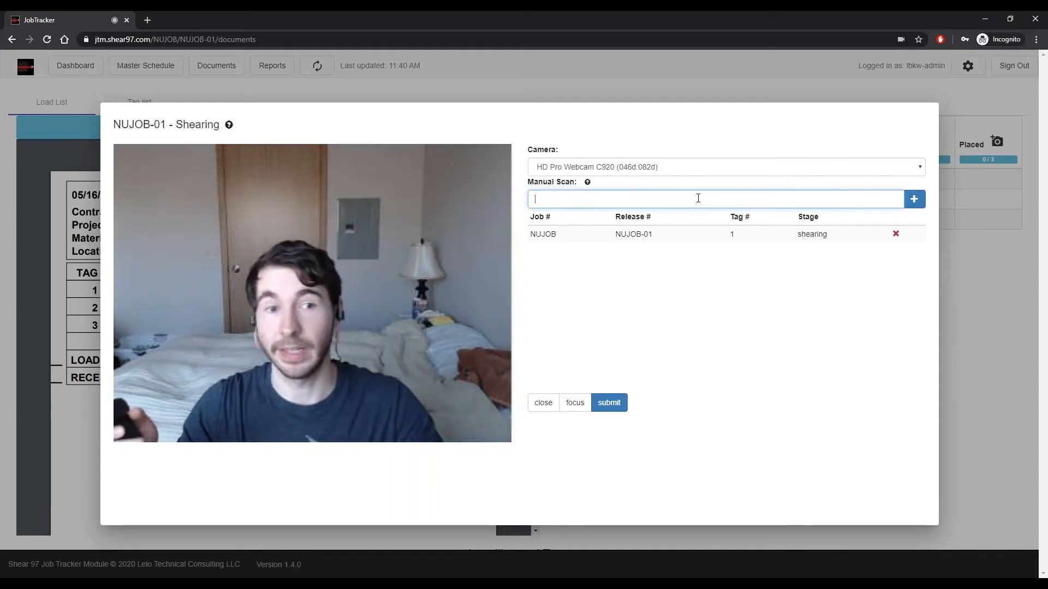
type("\"NUJOB\" \"NUJOB-01\" \"ITEM\"2")
key("Return")
type("\"NUJOB\" \"NUJOB-01\" \"ITEM\"3")
key("Return")
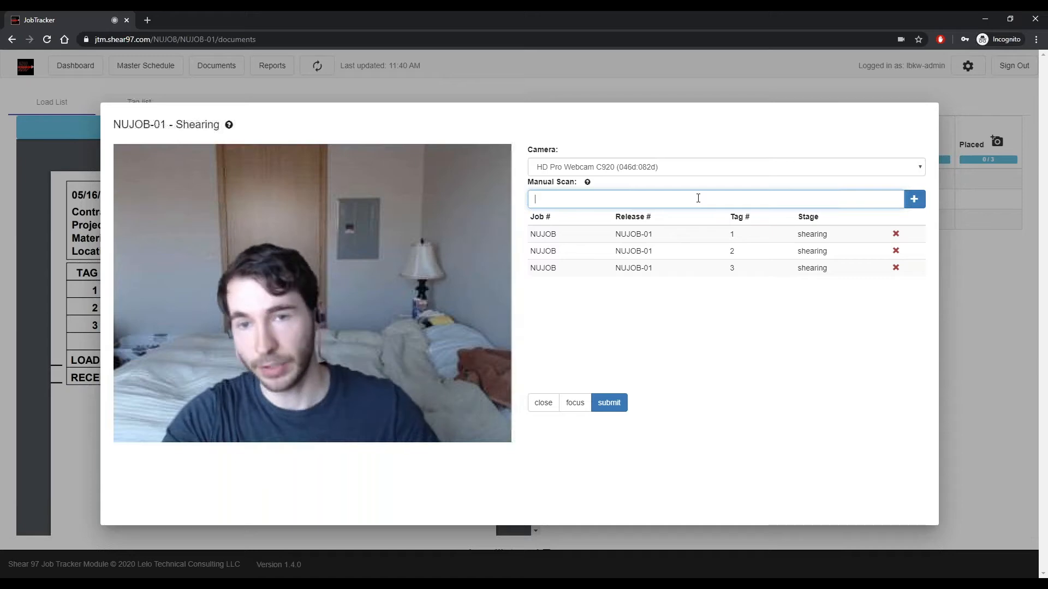
left_click(615, 405)
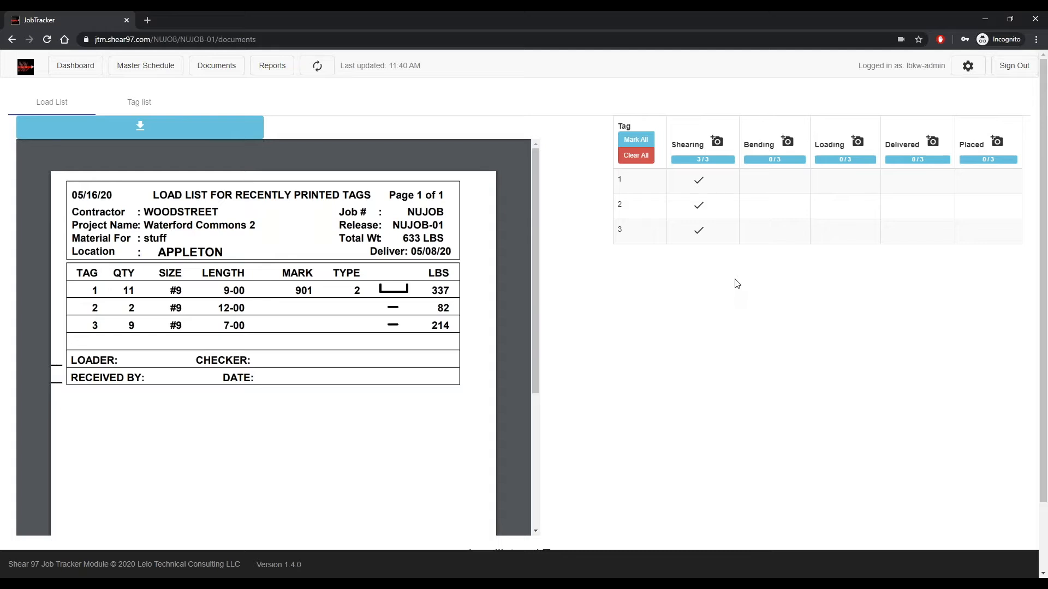
- Go back to the releases of job NUJOB and open the overview of all taglists, loadlists and millcerts
mouse_move(702, 183)
scroll(656, 313, "down", 2)
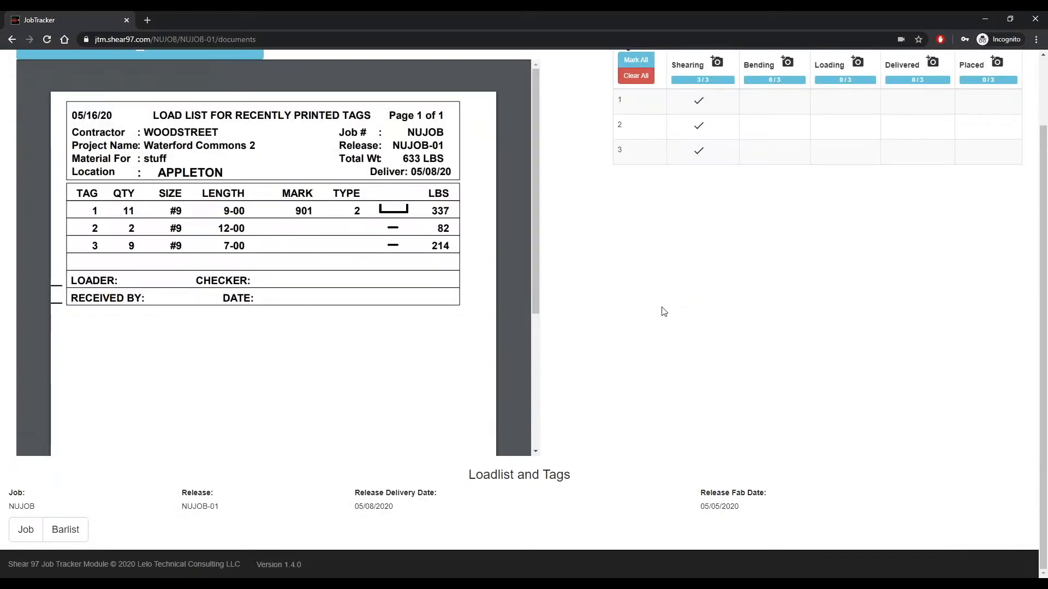
left_click(27, 529)
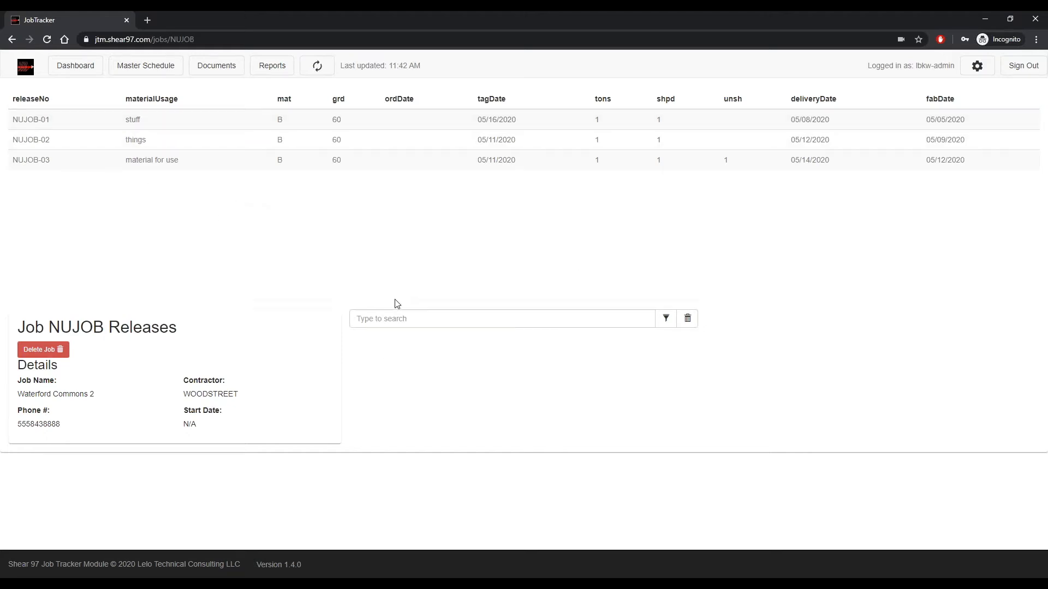
left_click(206, 68)
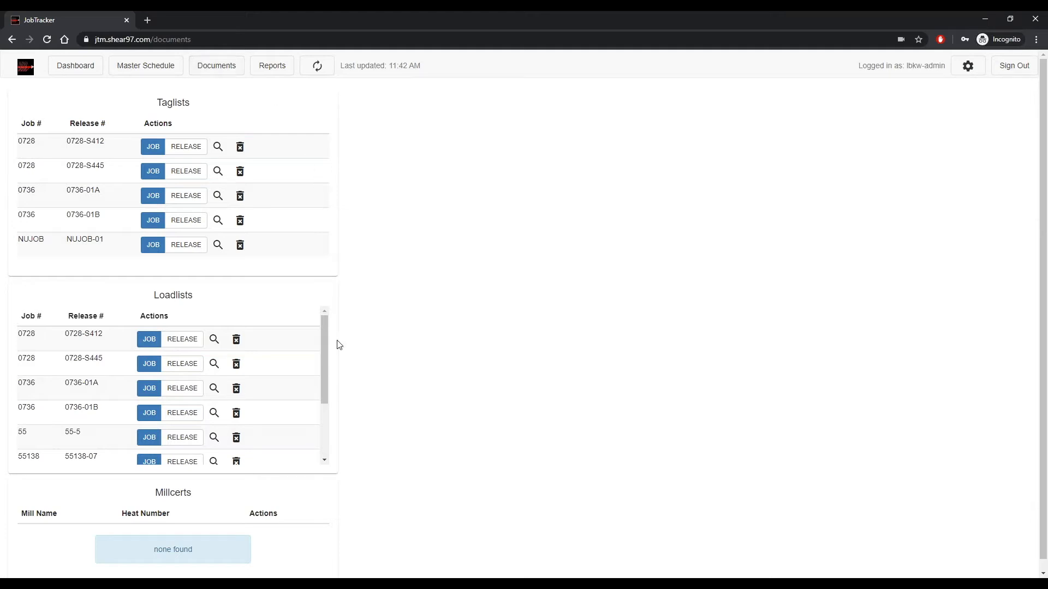
- Browse the loadlists, then open and read through the load list of release 0728-S412
scroll(289, 383, "down", 2)
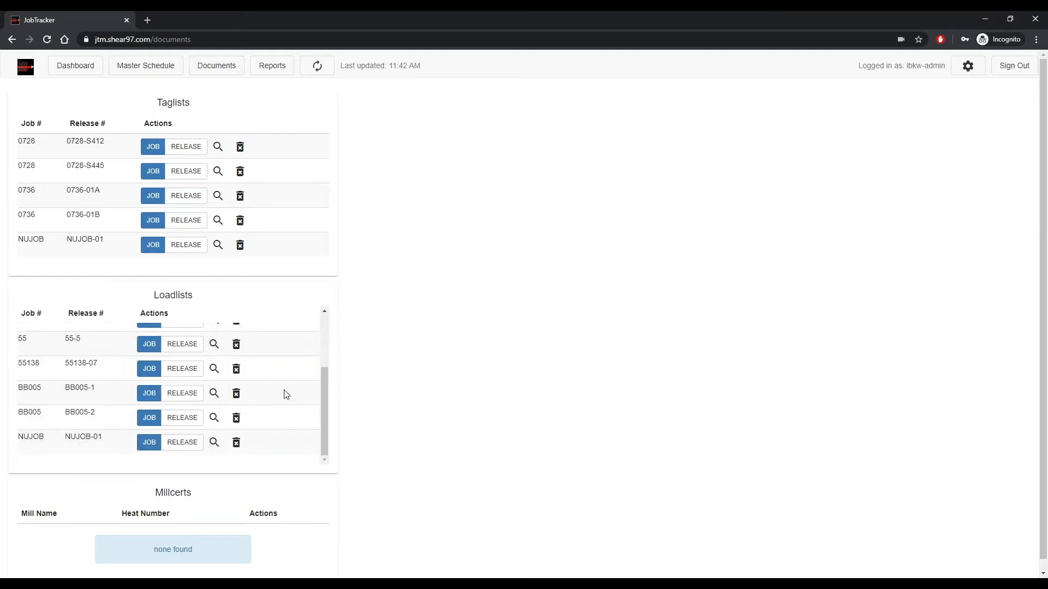
scroll(289, 415, "up", 3)
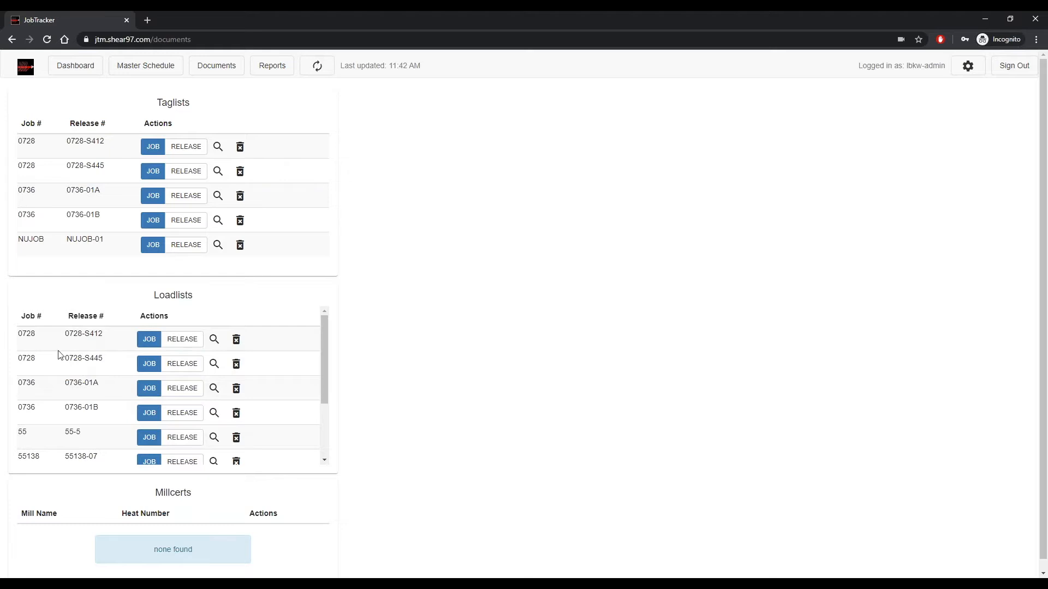
scroll(273, 342, "down", 2)
scroll(269, 341, "up", 2)
left_click(214, 340)
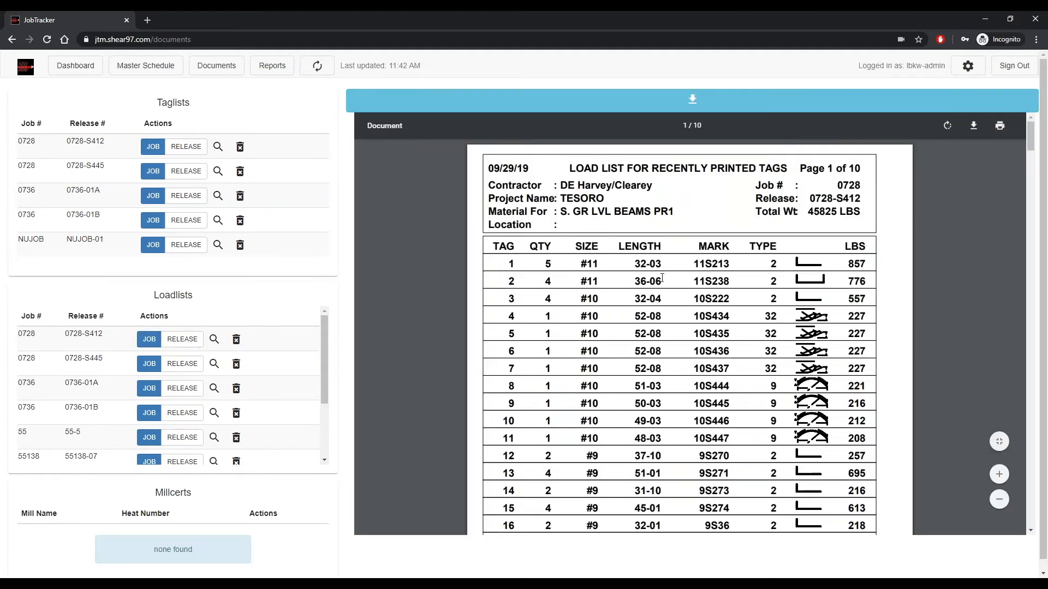
scroll(651, 377, "down", 10)
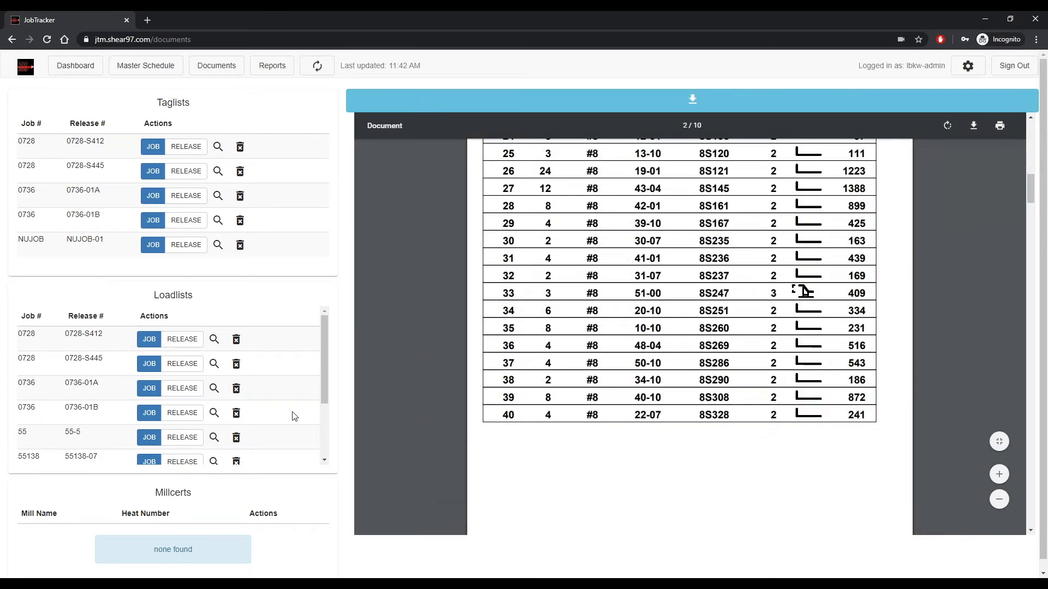
- View the loadlist documents of releases 0728-S445, 0736-01A, 0736-01B, 55-5 and 55138-07 one after another
left_click(215, 369)
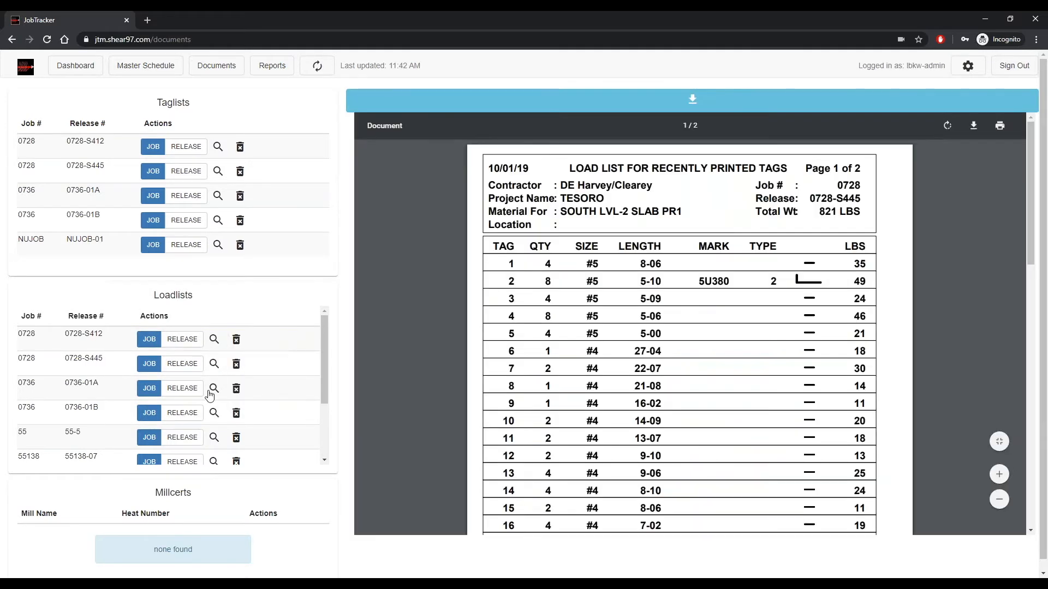
left_click(216, 389)
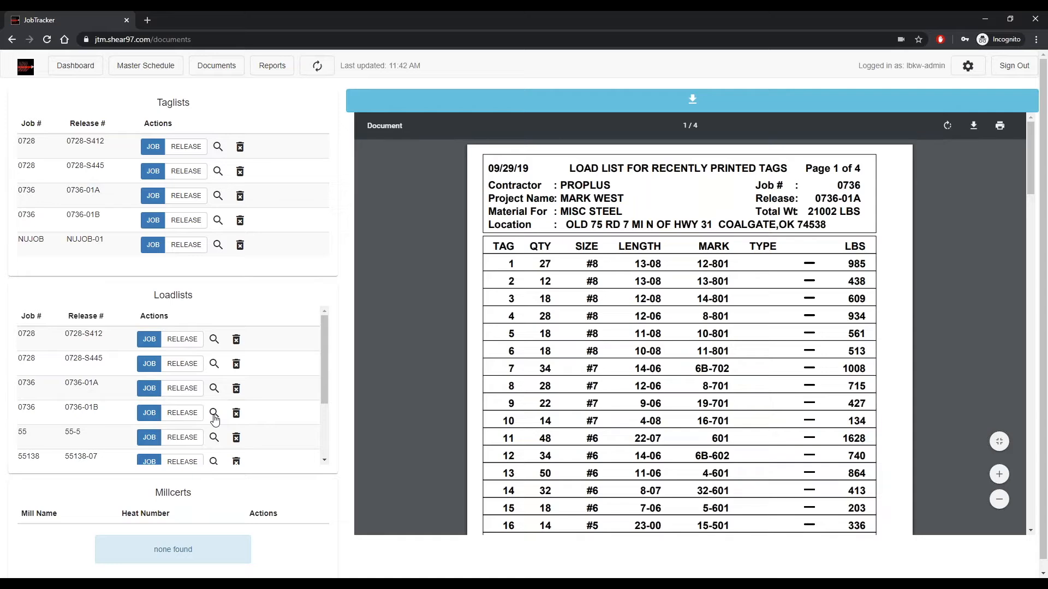
left_click(214, 416)
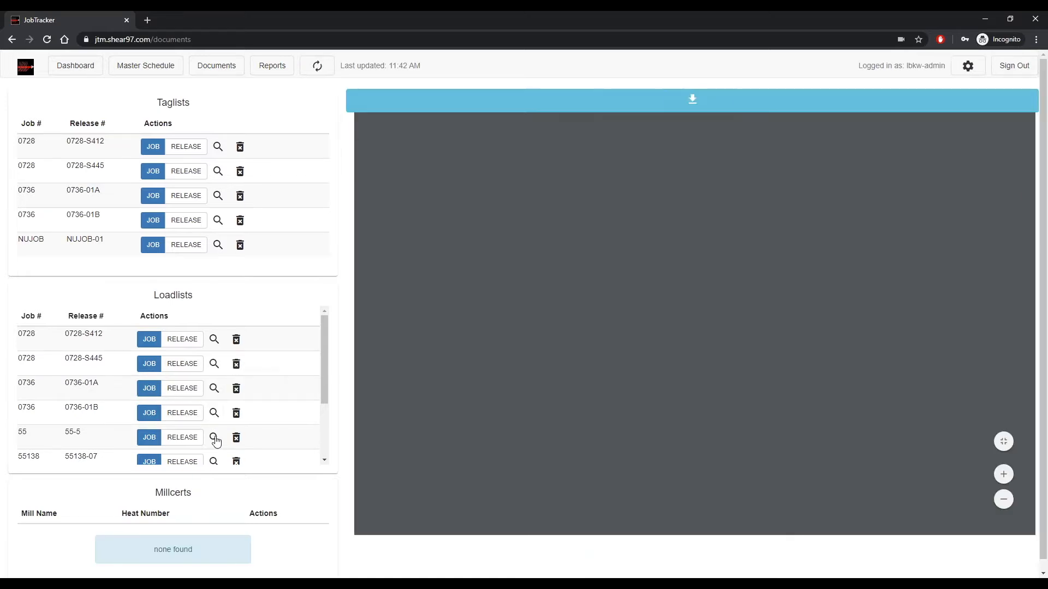
left_click(215, 437)
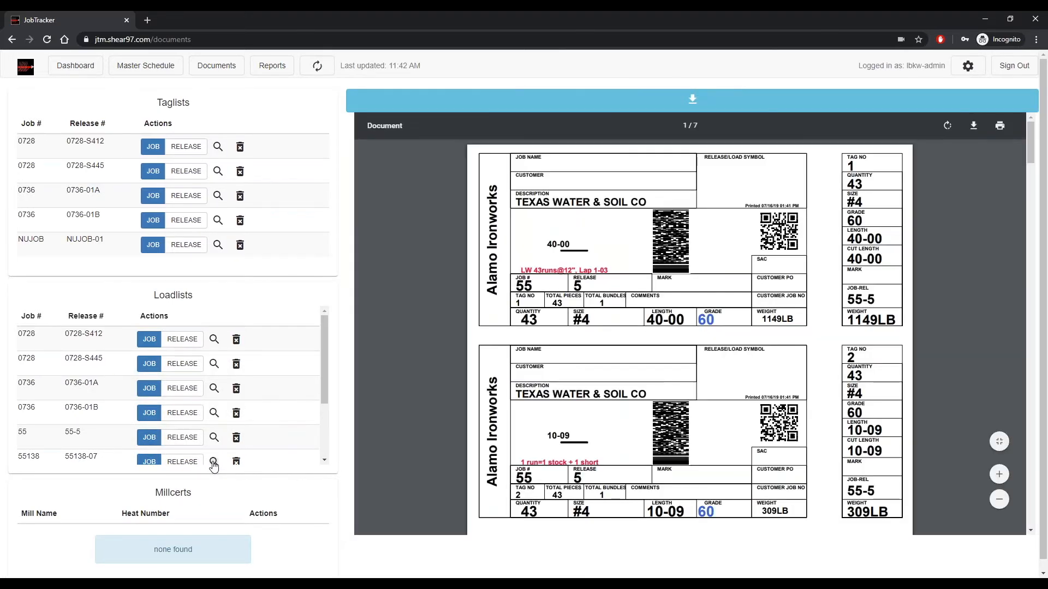
left_click(213, 461)
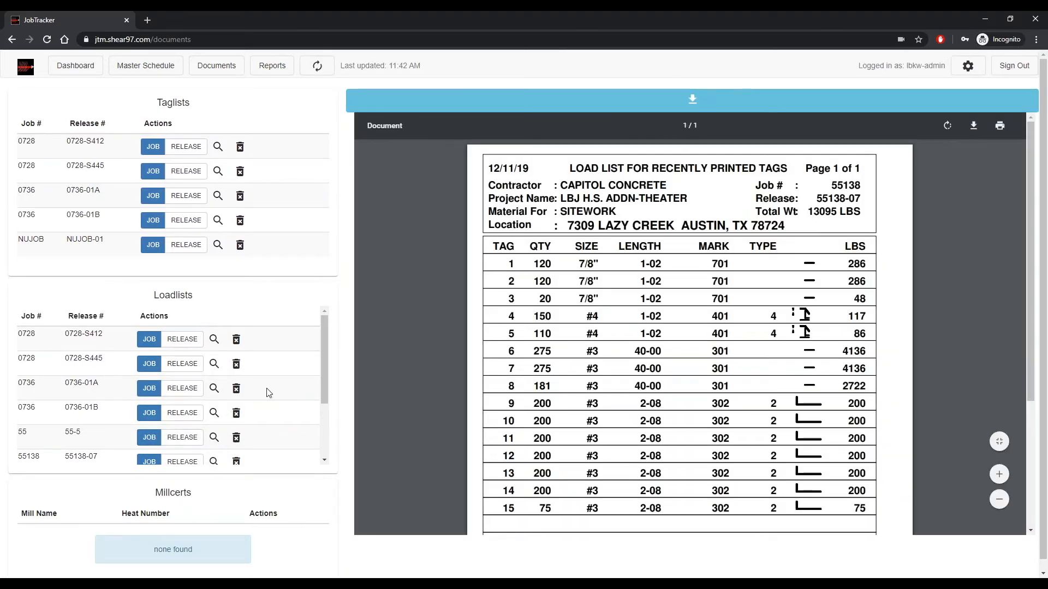
- Open the master schedule, check the delivery schedule, and show the release planned for fabrication on May 9, 2020
left_click(129, 66)
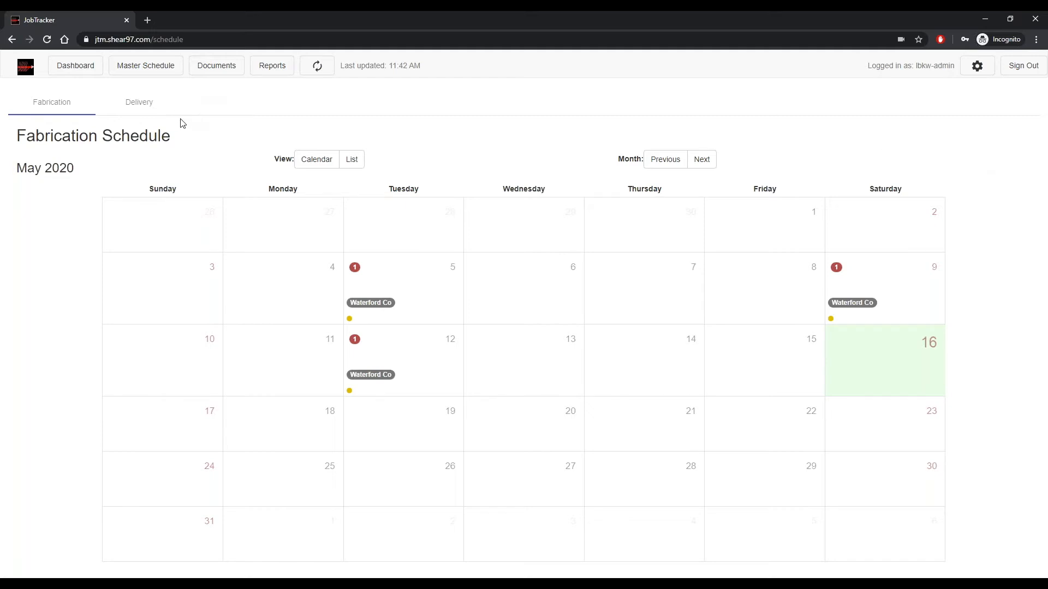
left_click(144, 103)
left_click(63, 106)
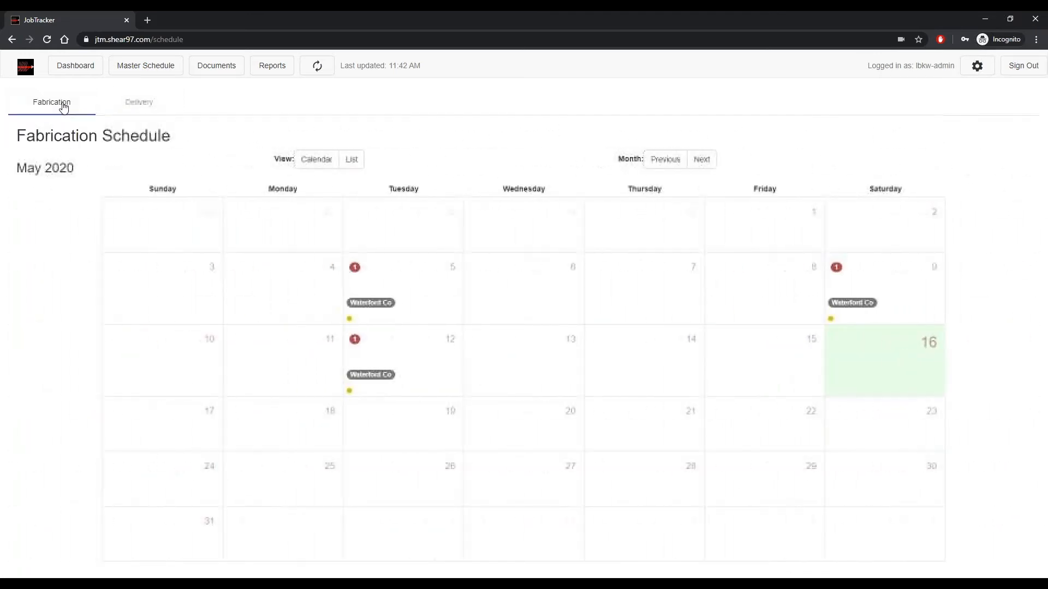
left_click(884, 286)
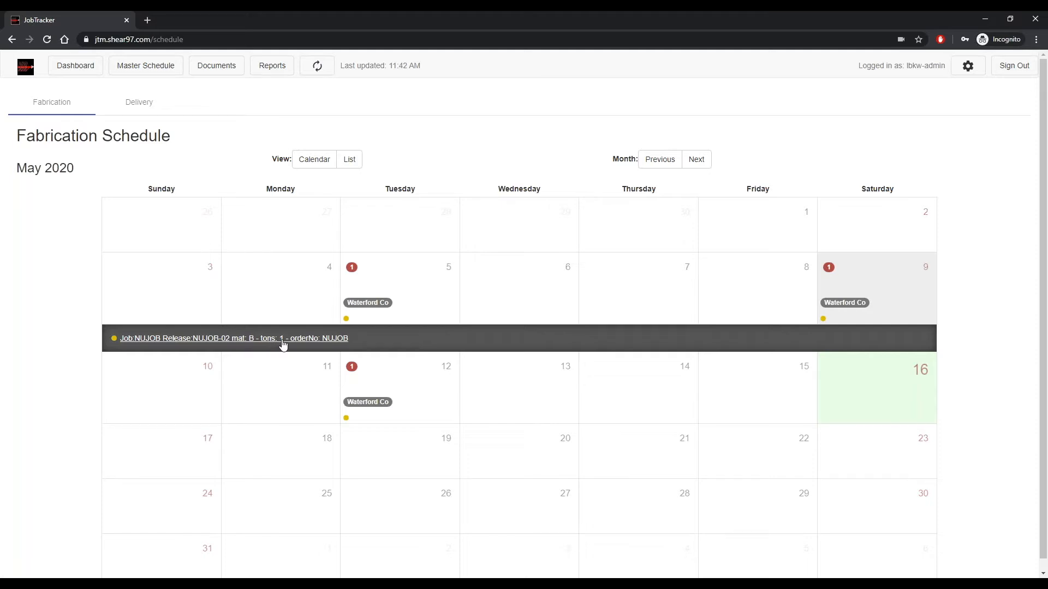
- Go back to March 2020 in the fabrication calendar and examine the releases scheduled for March 18
left_click(668, 162)
left_click(668, 162)
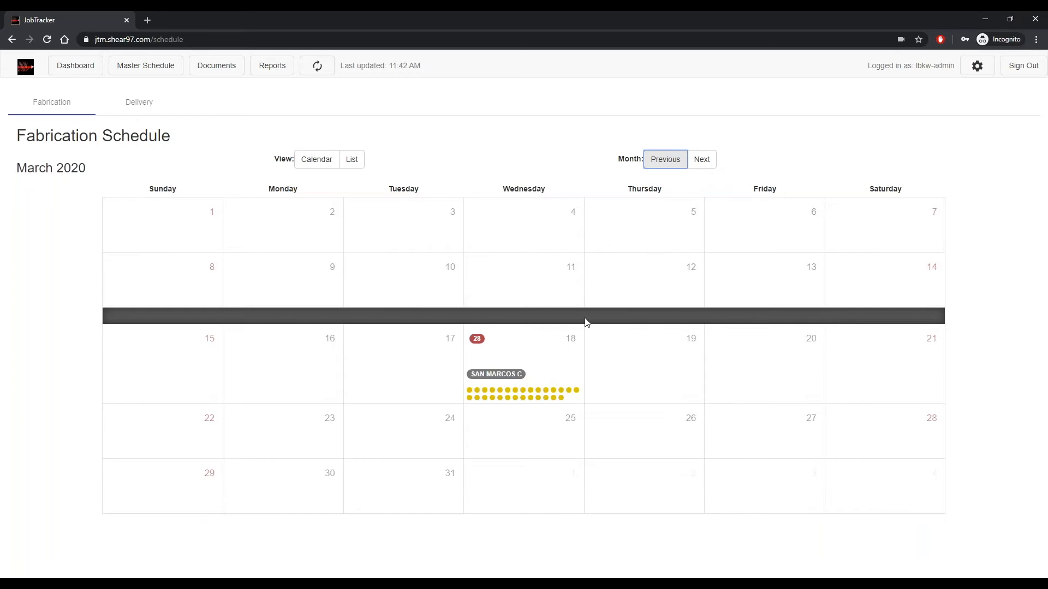
left_click(545, 366)
scroll(546, 366, "down", 1)
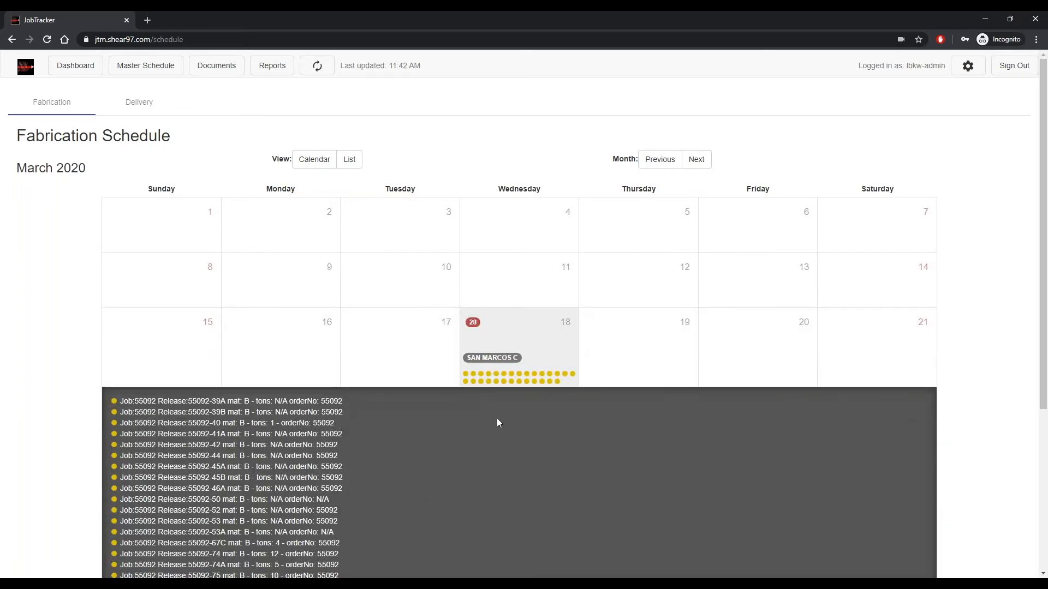
scroll(501, 408, "down", 2)
scroll(436, 246, "up", 2)
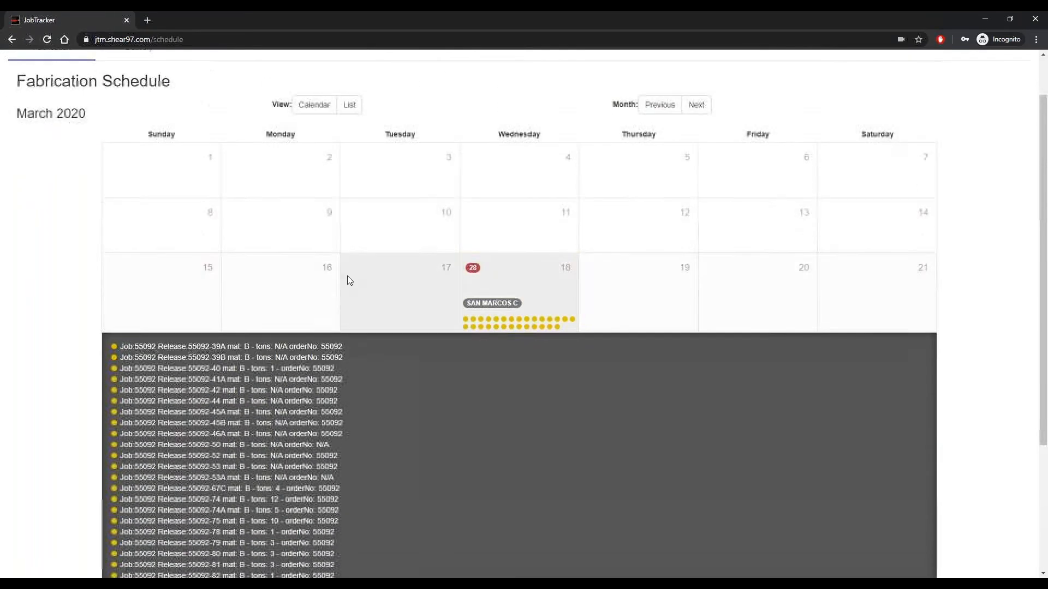
double_click(33, 116)
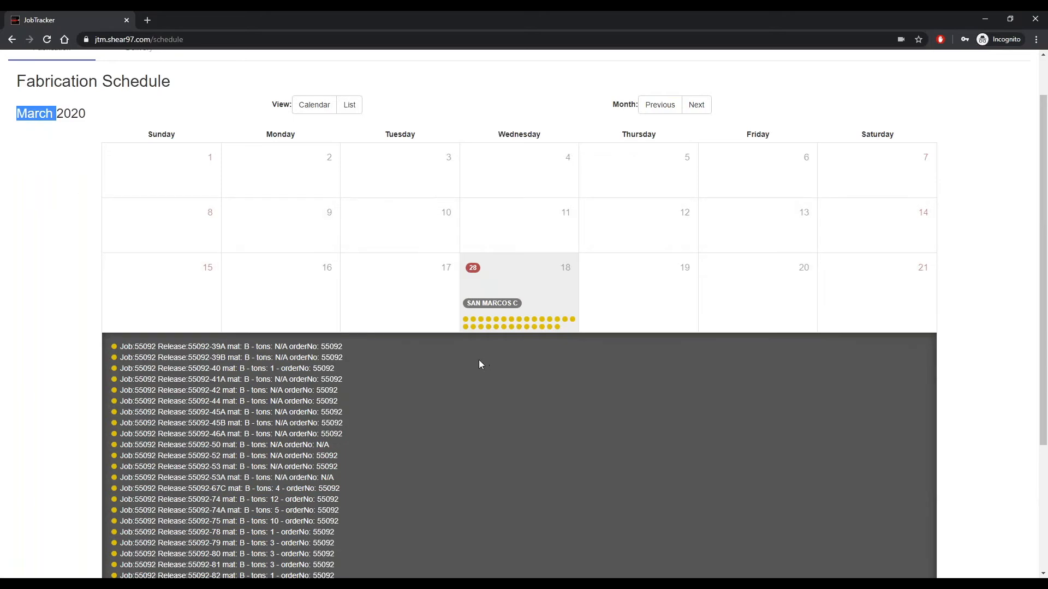
scroll(479, 360, "down", 3)
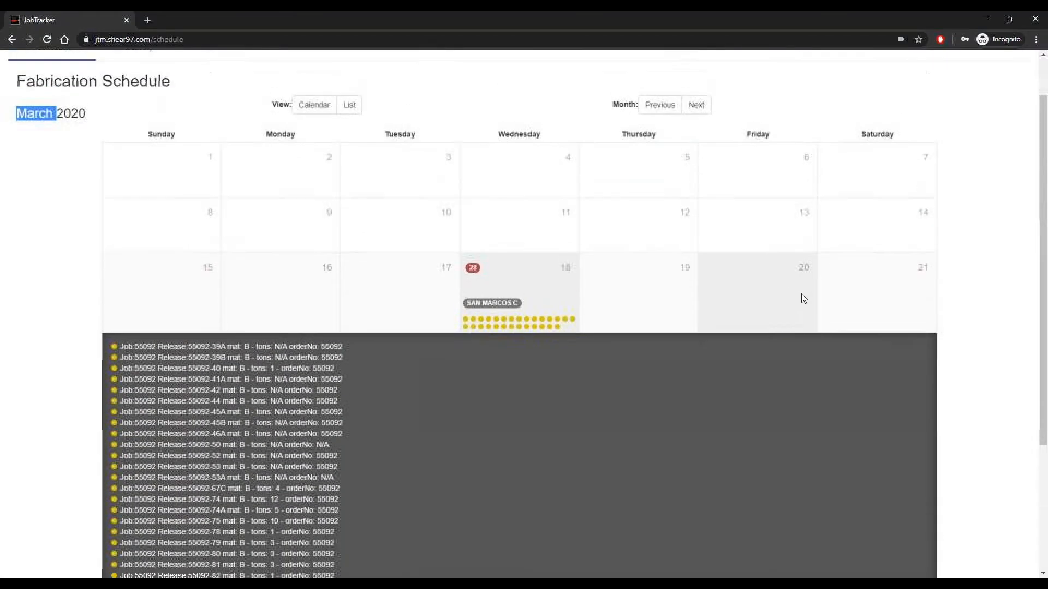
scroll(800, 296, "up", 4)
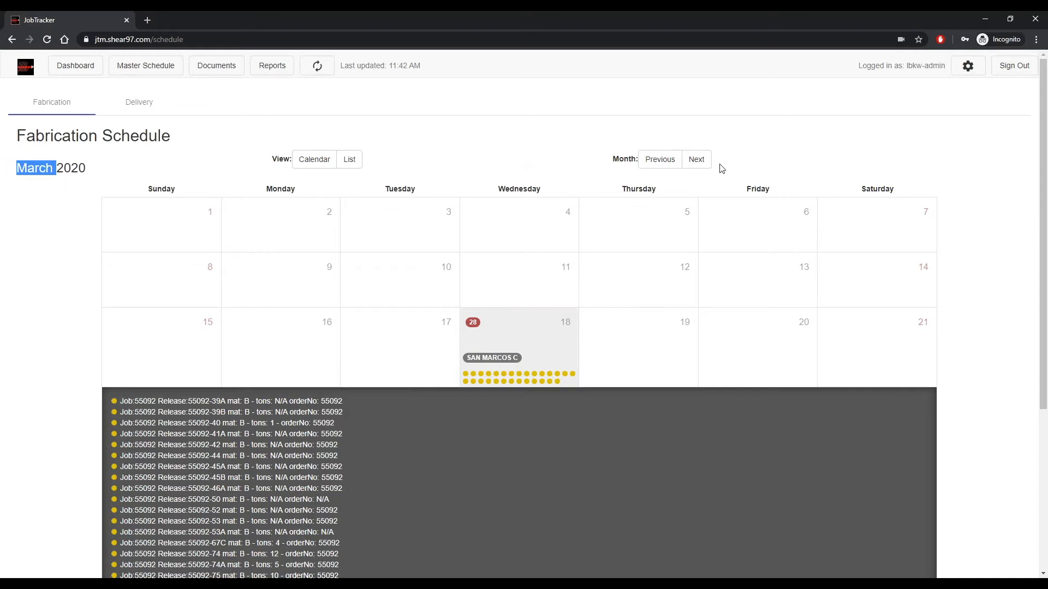
- Return to May 2020, show the fabrication schedule as a list, and review the daily totals for 05/05/2020
left_click(694, 162)
left_click(694, 162)
left_click(694, 163)
left_click(655, 162)
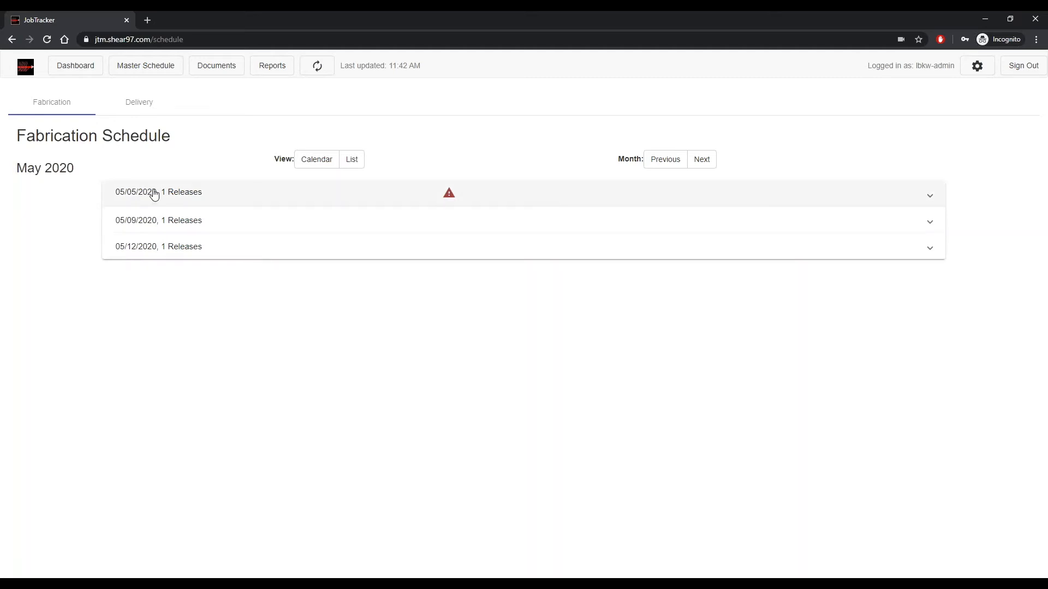
left_click(261, 197)
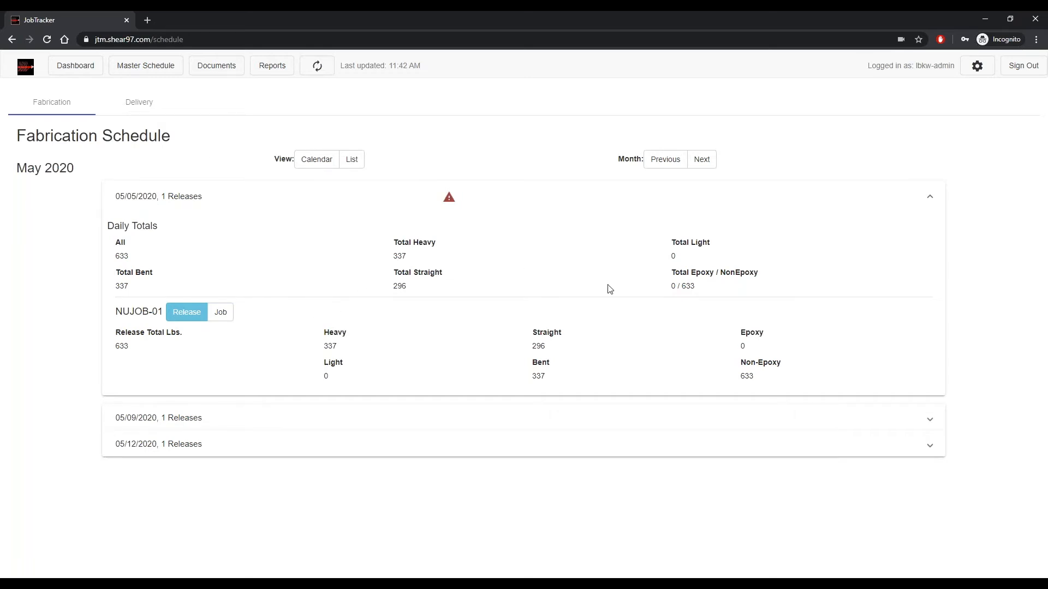
left_click(548, 203)
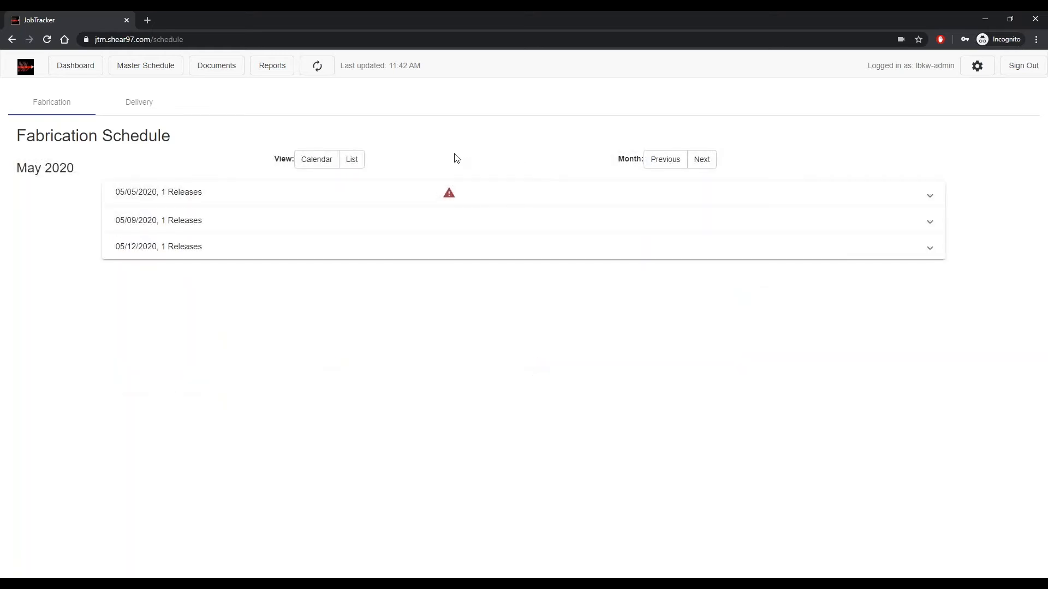
- Go to March 2020 in the schedule list, review the totals and releases for 03/18/2020, and collapse the entry
mouse_move(451, 199)
left_click(653, 163)
left_click(653, 164)
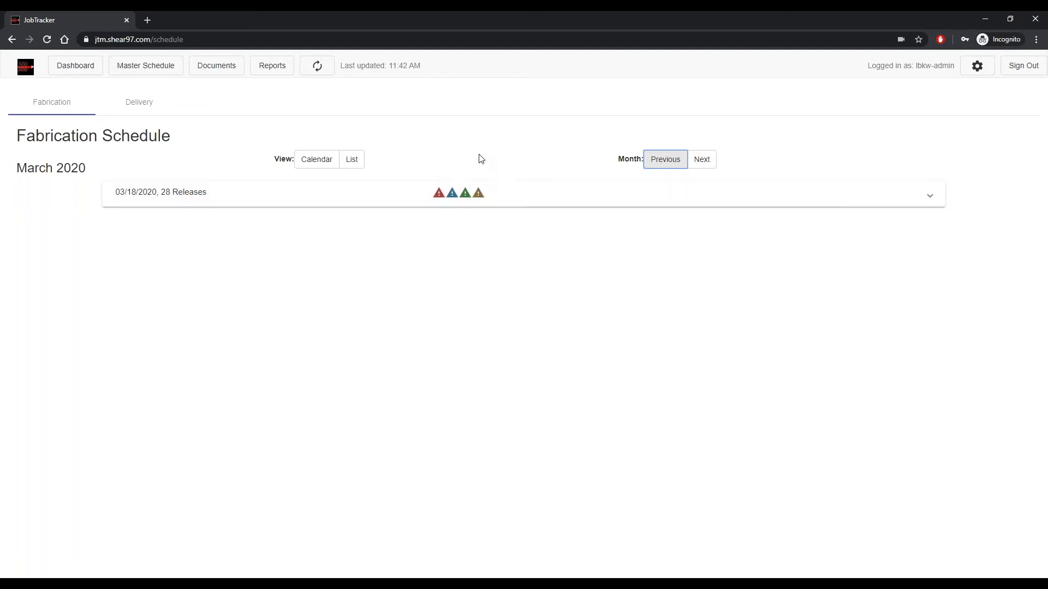
left_click(527, 195)
scroll(470, 305, "down", 1)
scroll(473, 300, "up", 1)
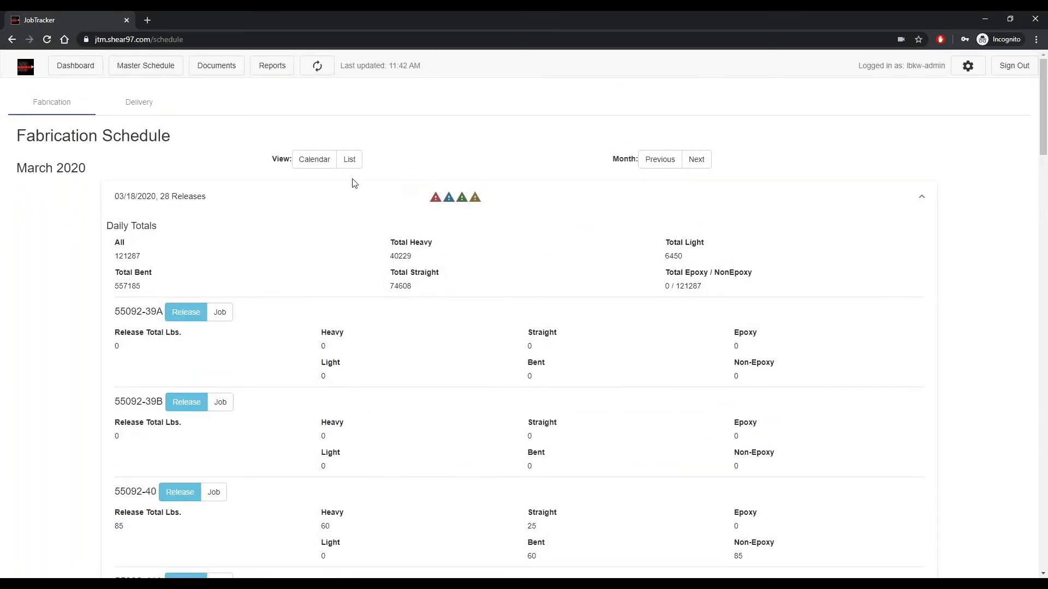
left_click(388, 196)
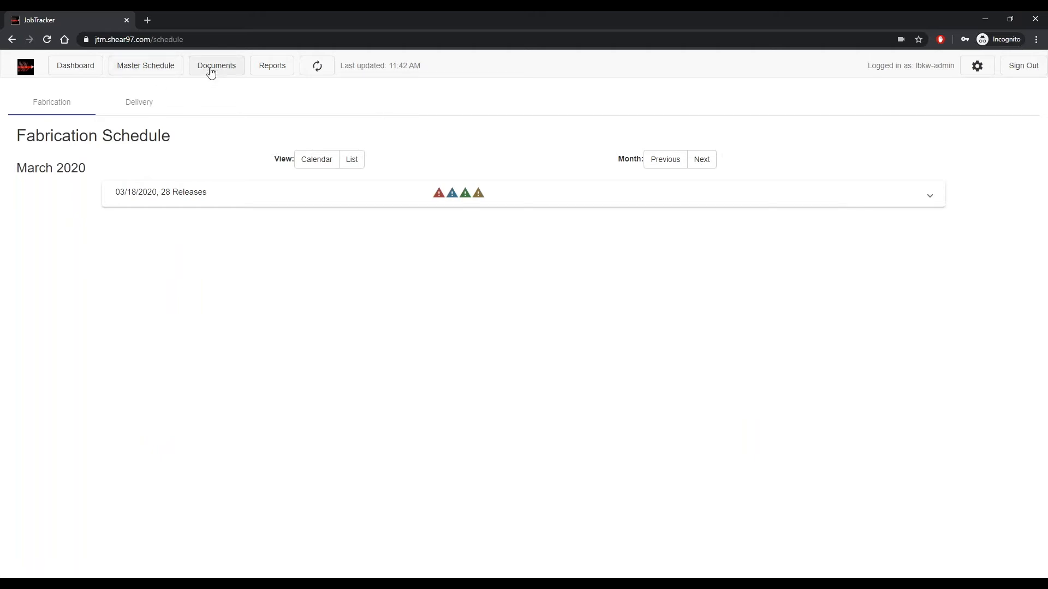
- Switch the March 2020 schedule back to calendar view, collapse March 18, and inspect its job name and release markers
left_click(317, 161)
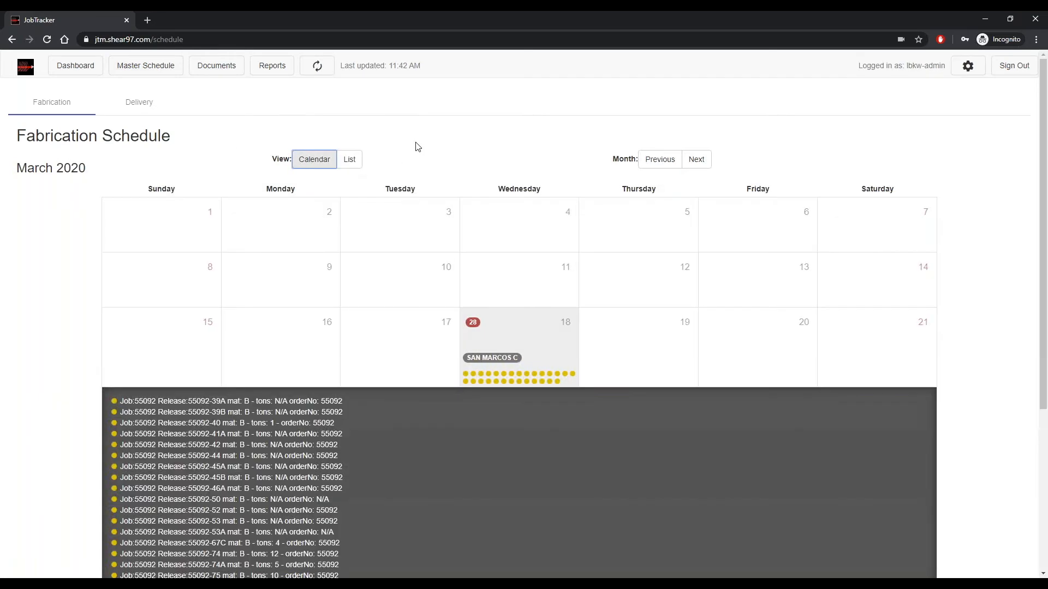
left_click(533, 350)
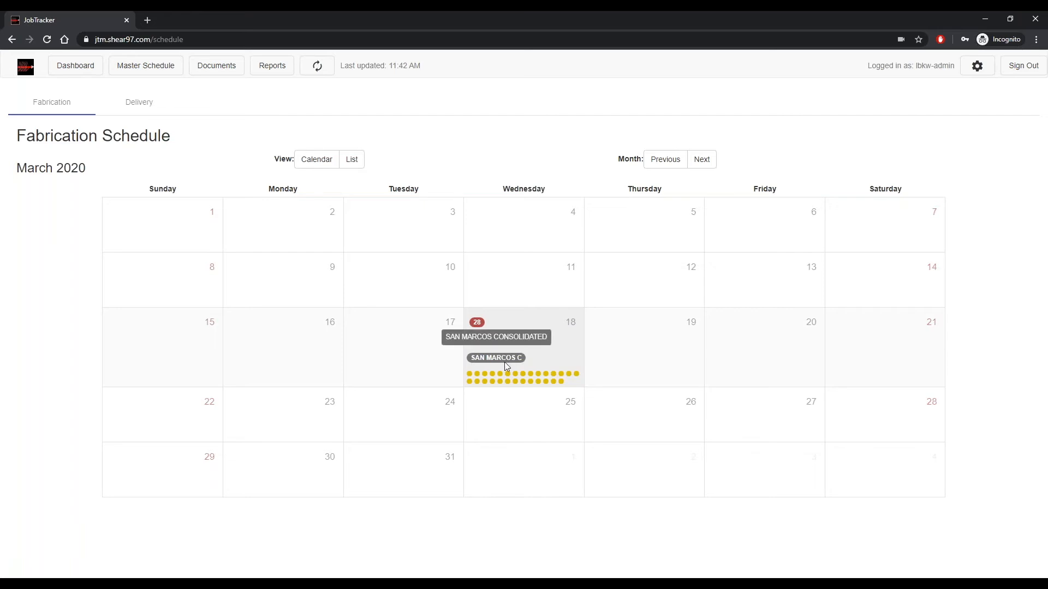
mouse_move(509, 381)
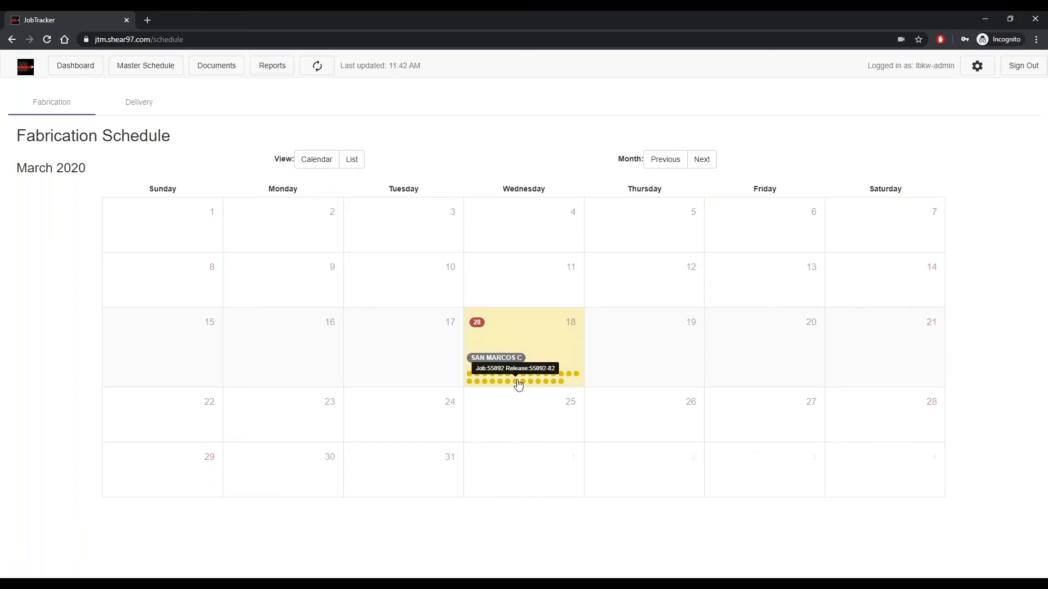
- Advance the calendar to May 2020, open the documents of release NUJOB-01 from May 5, and return to the schedule
left_click(701, 159)
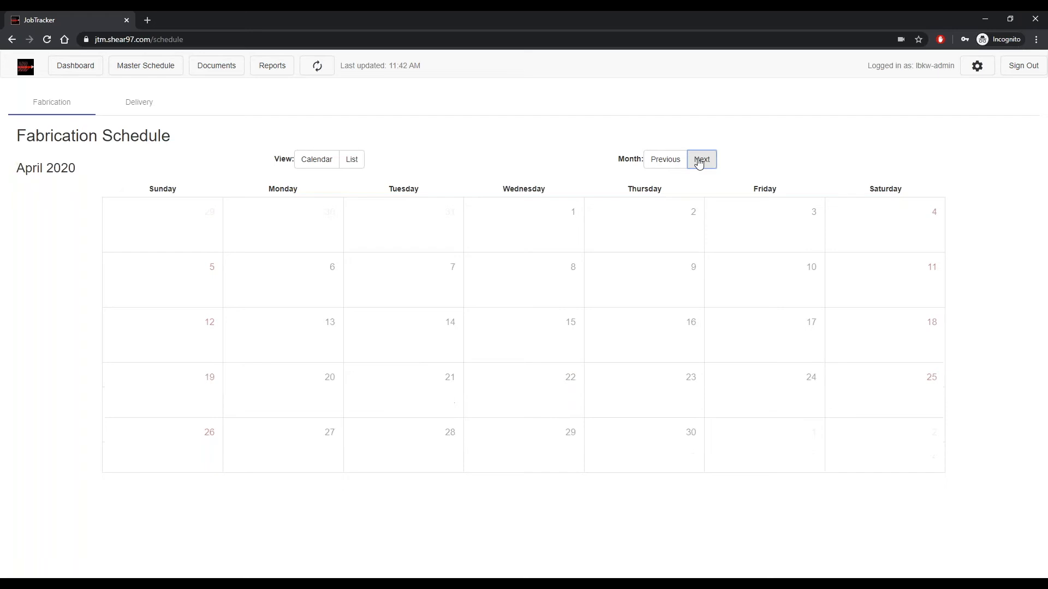
left_click(700, 160)
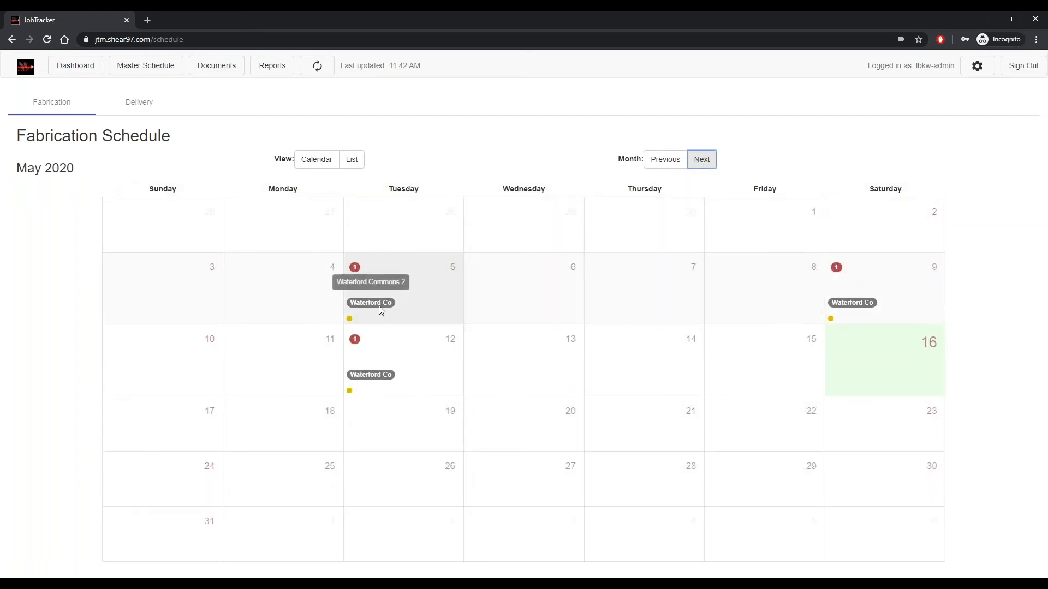
mouse_move(349, 326)
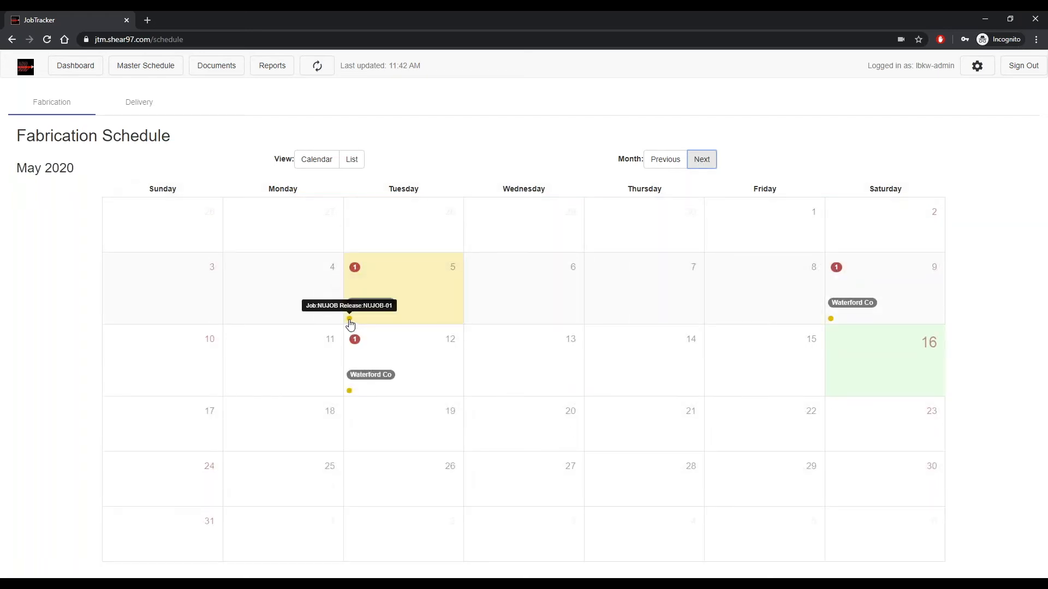
left_click(350, 321)
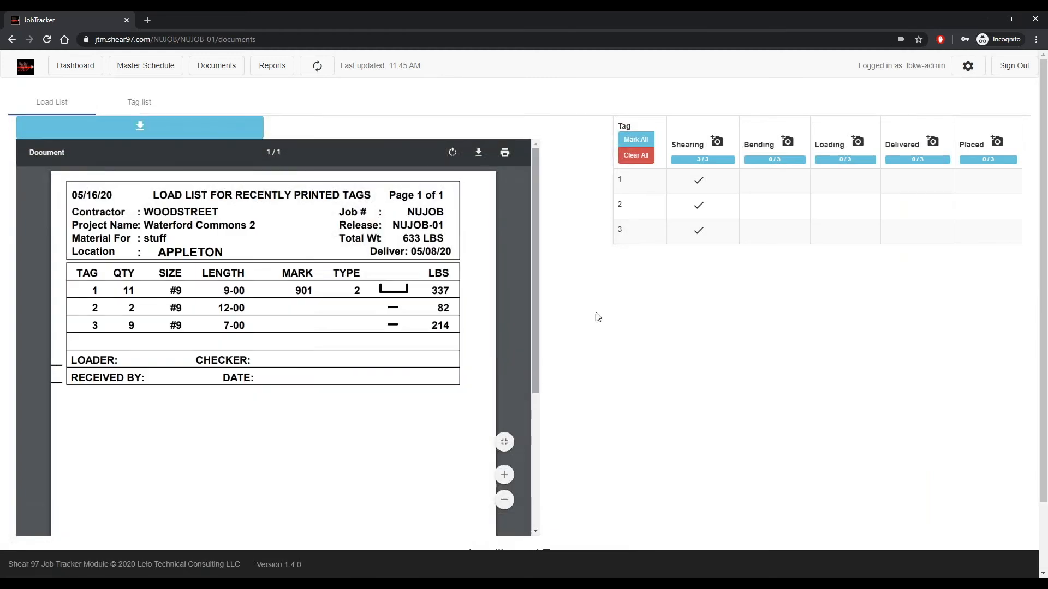
right_click(661, 328)
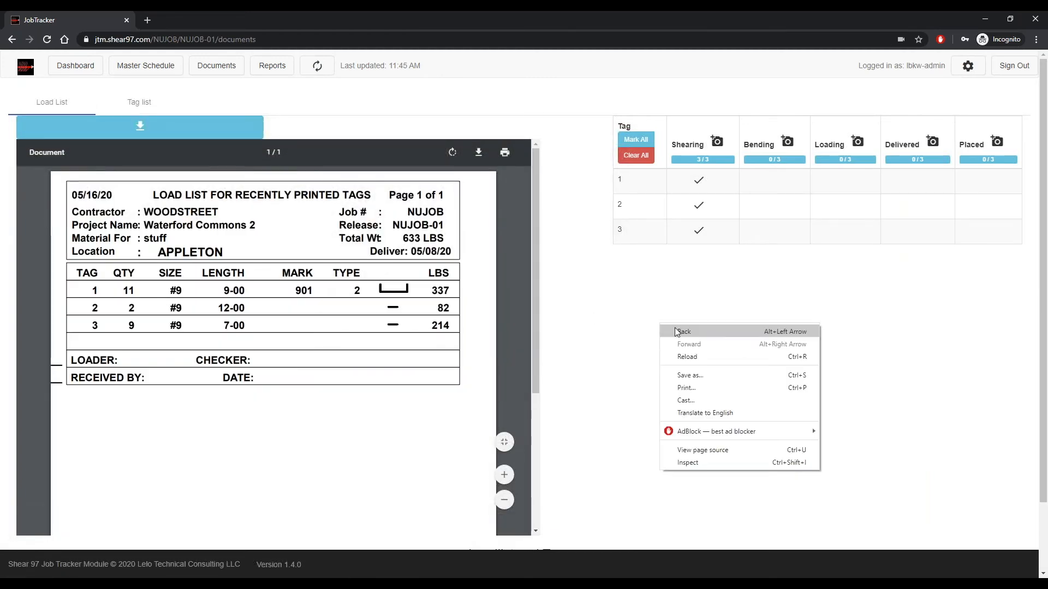
left_click(675, 331)
- Show the May 5 release details, open the Waterford Commons 2 job from that day, and return to the schedule
left_click(404, 290)
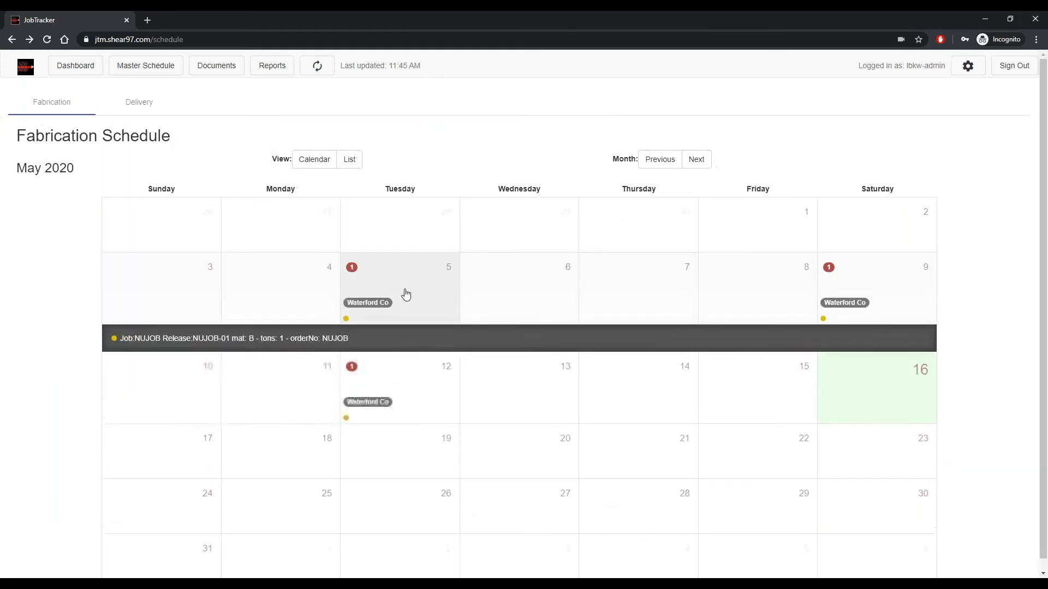
left_click(380, 303)
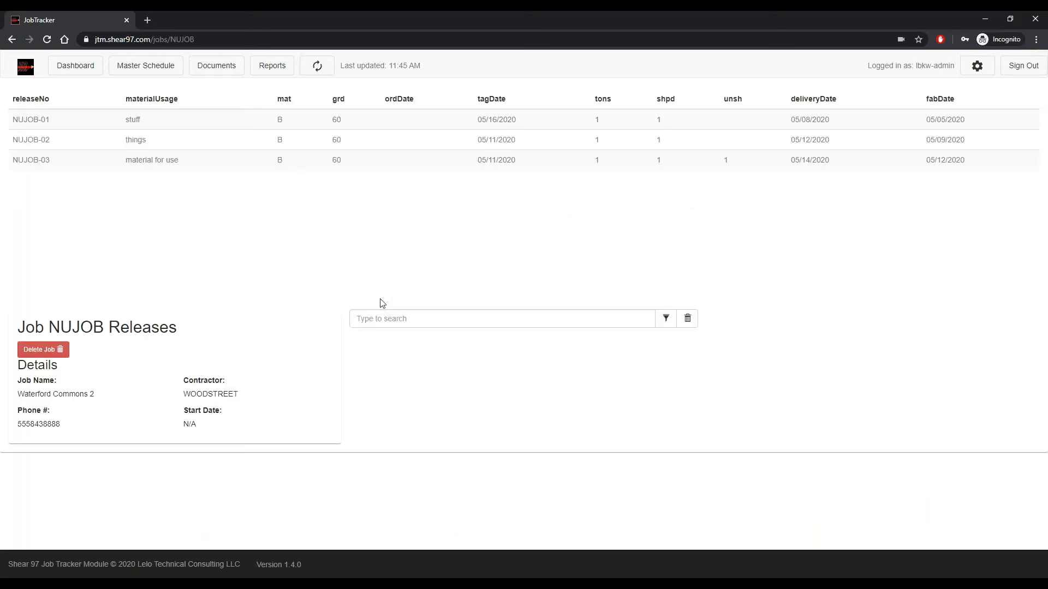
right_click(385, 192)
left_click(406, 203)
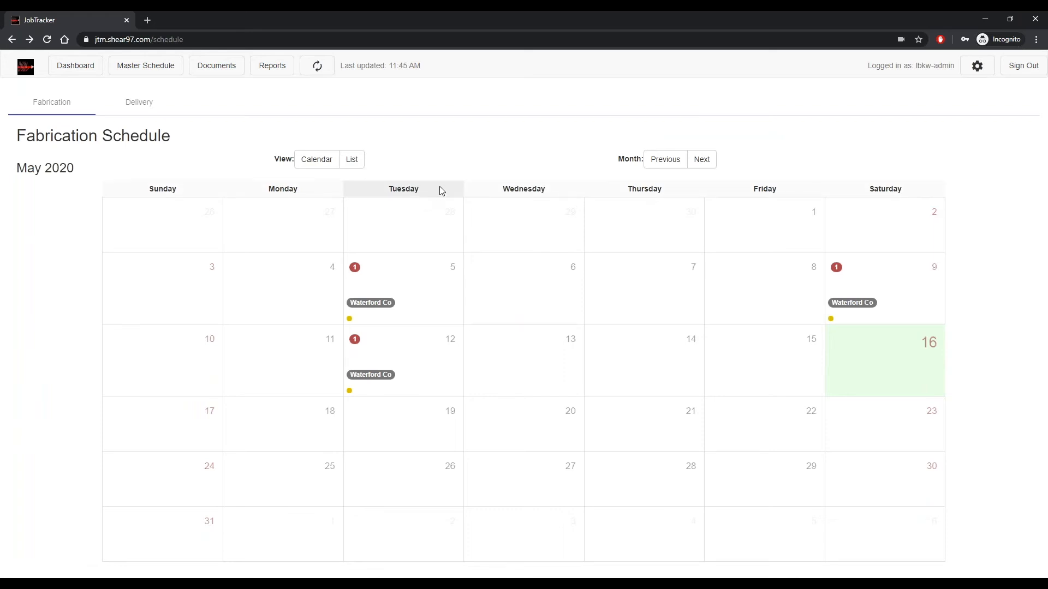
- Open the report generator and set the report type to Scanning
left_click(272, 66)
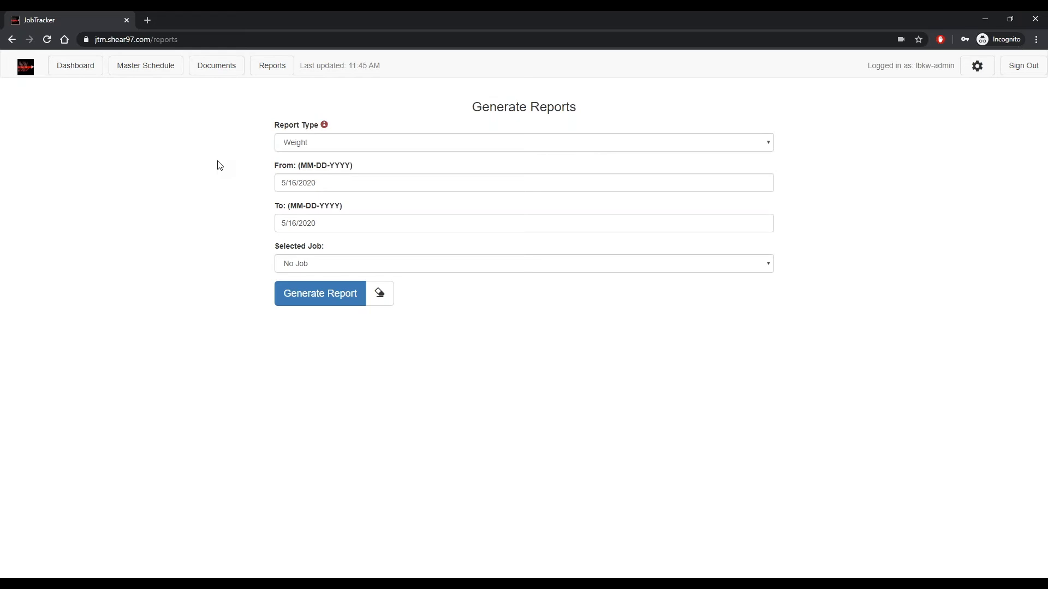
left_click(300, 146)
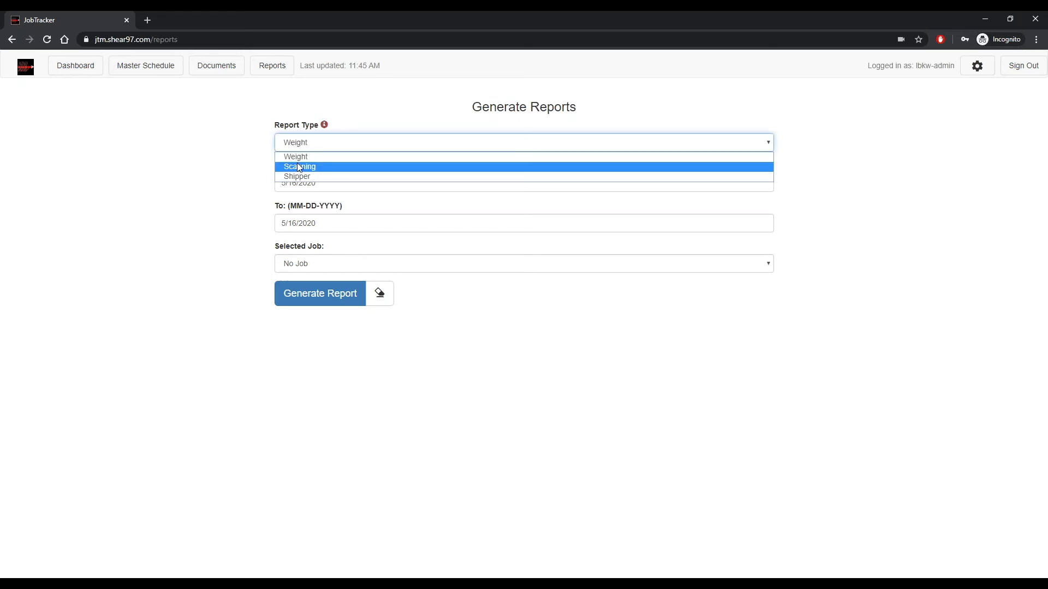
left_click(297, 165)
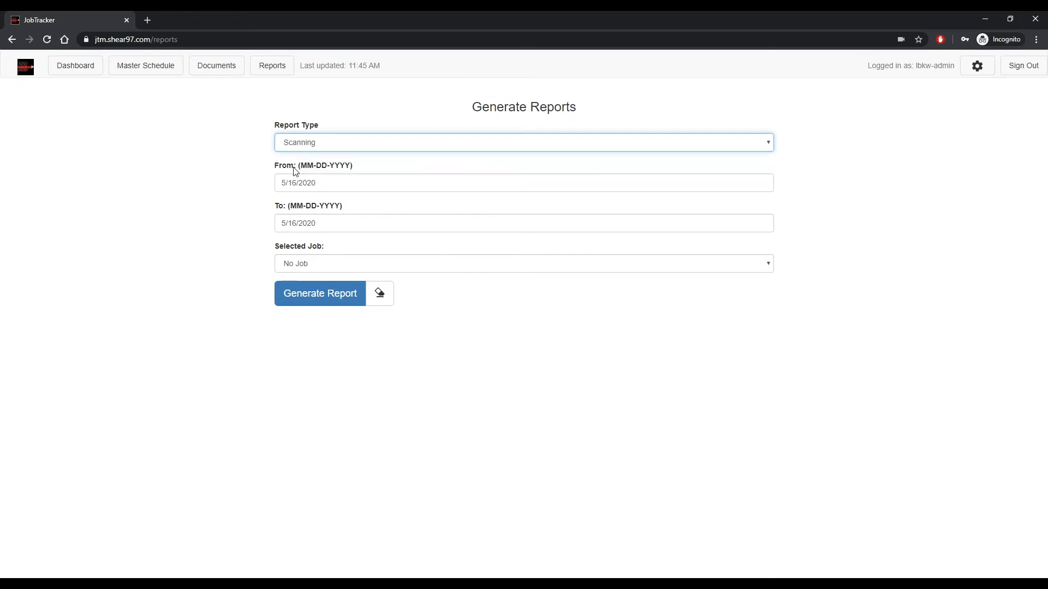
left_click(233, 204)
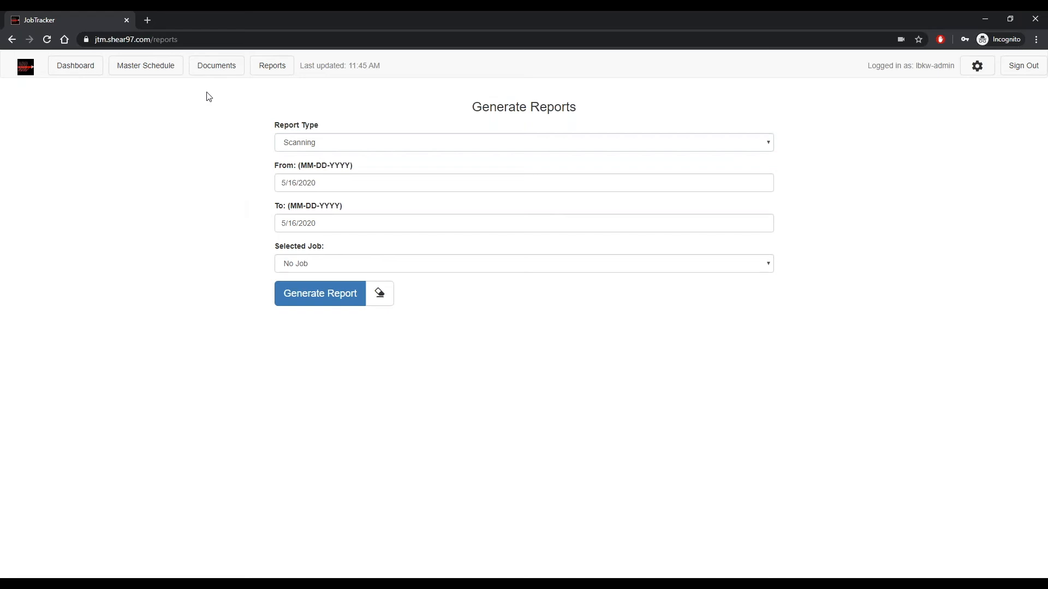
- Open release NUJOB-01's documents and submit a Loading scan of "NUJOB","NUJOB-01" with the HD Pro Webcam C920 selected as camera
left_click(221, 78)
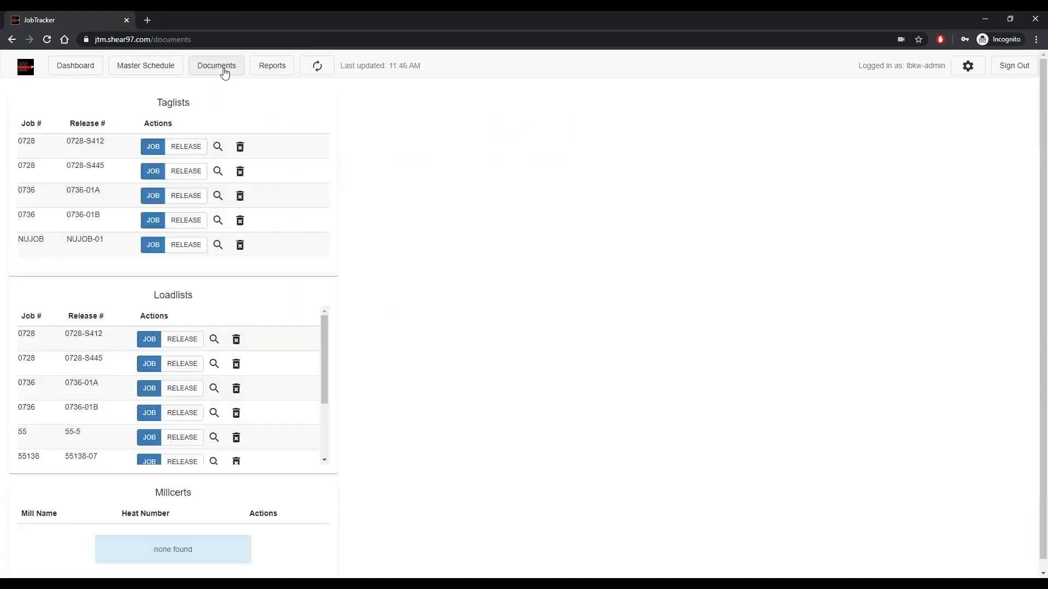
left_click(188, 237)
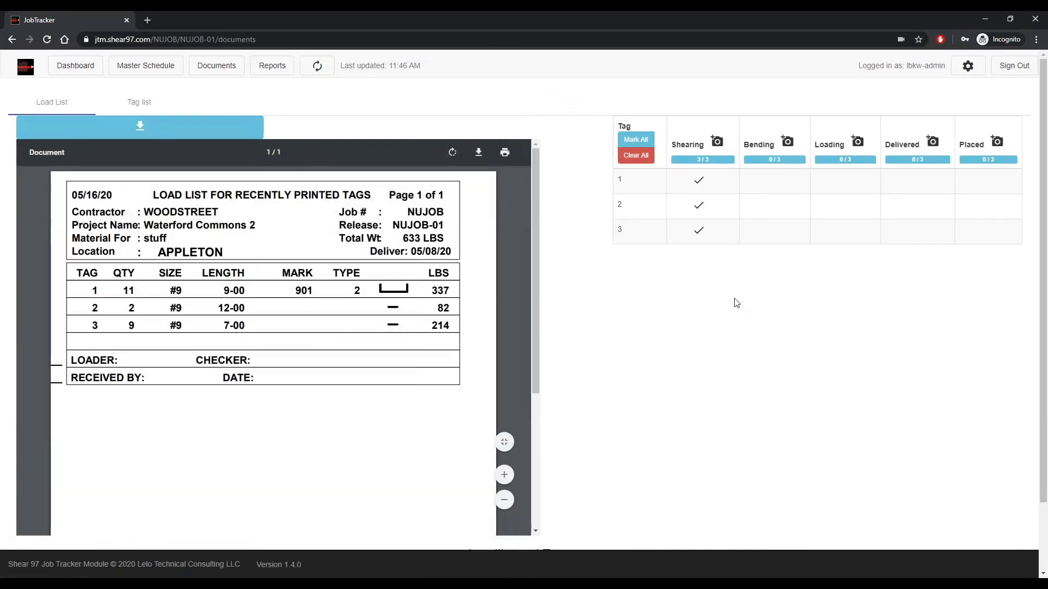
left_click(859, 143)
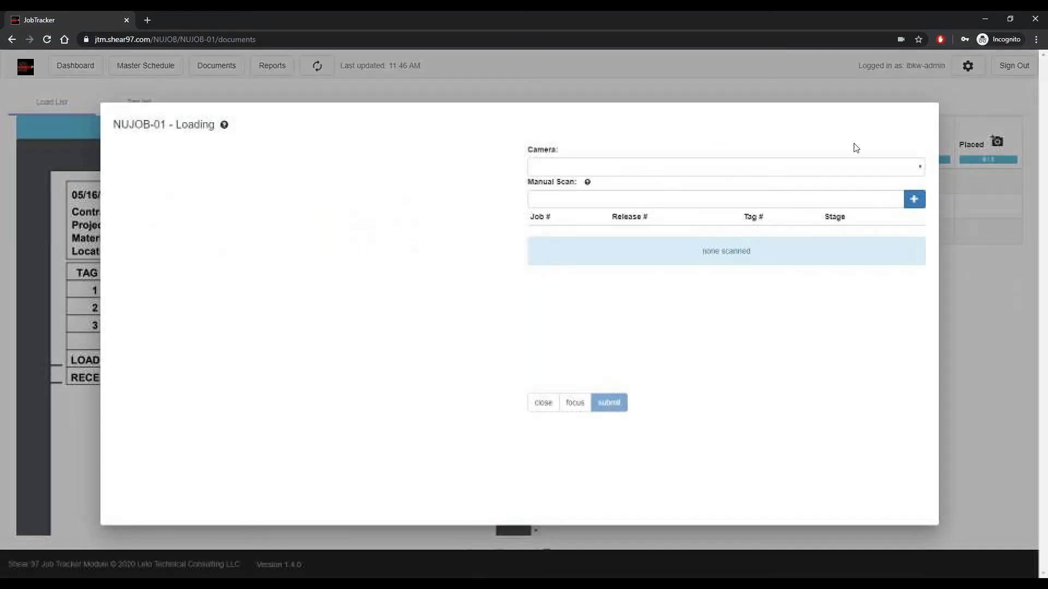
left_click(625, 168)
left_click(624, 182)
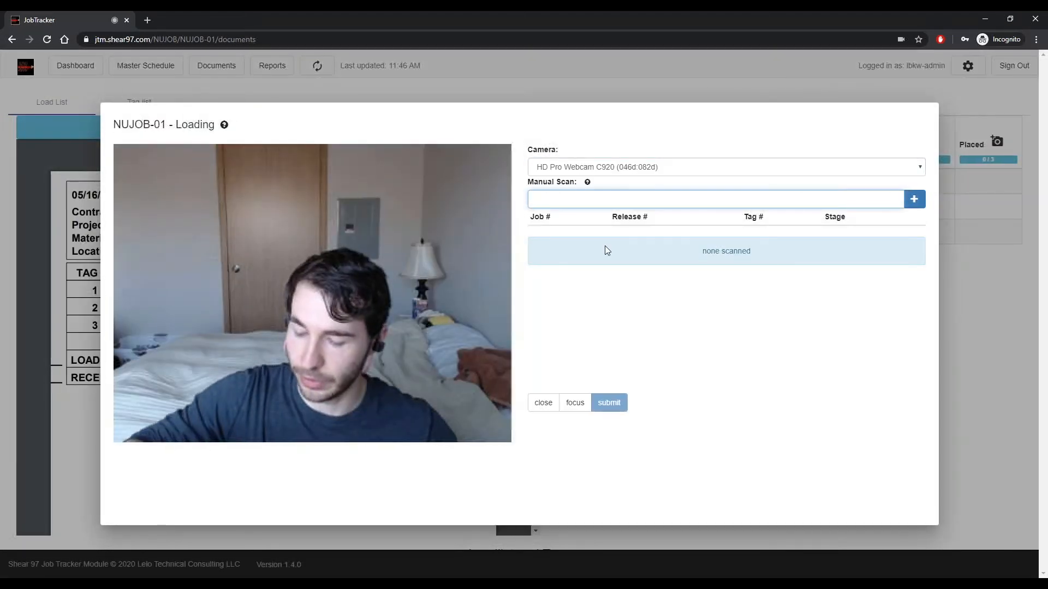
type("\"NUJOB\",\"NUJOB-01\"")
key("Return")
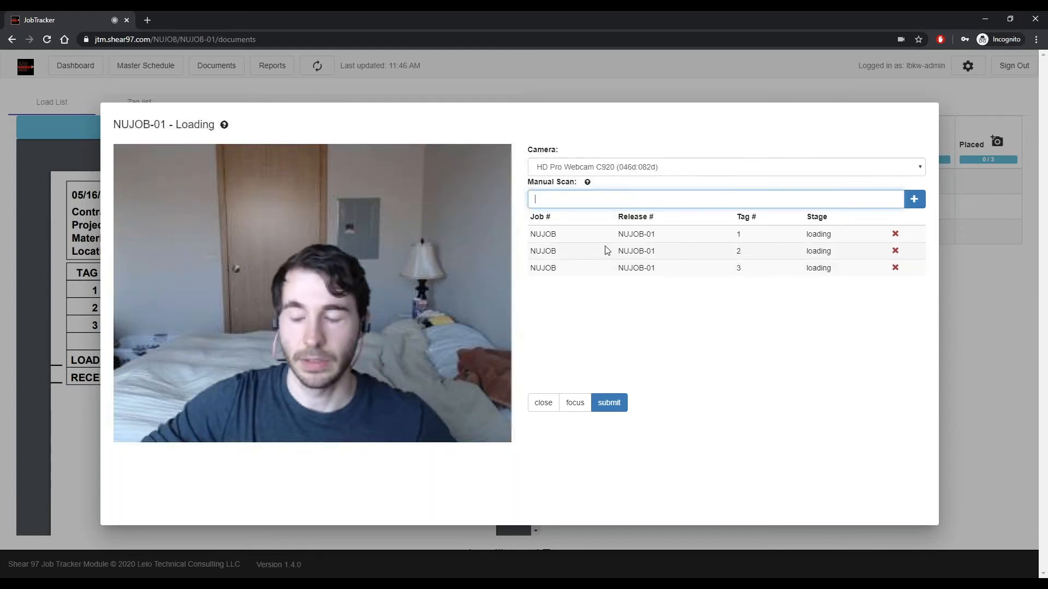
left_click(600, 407)
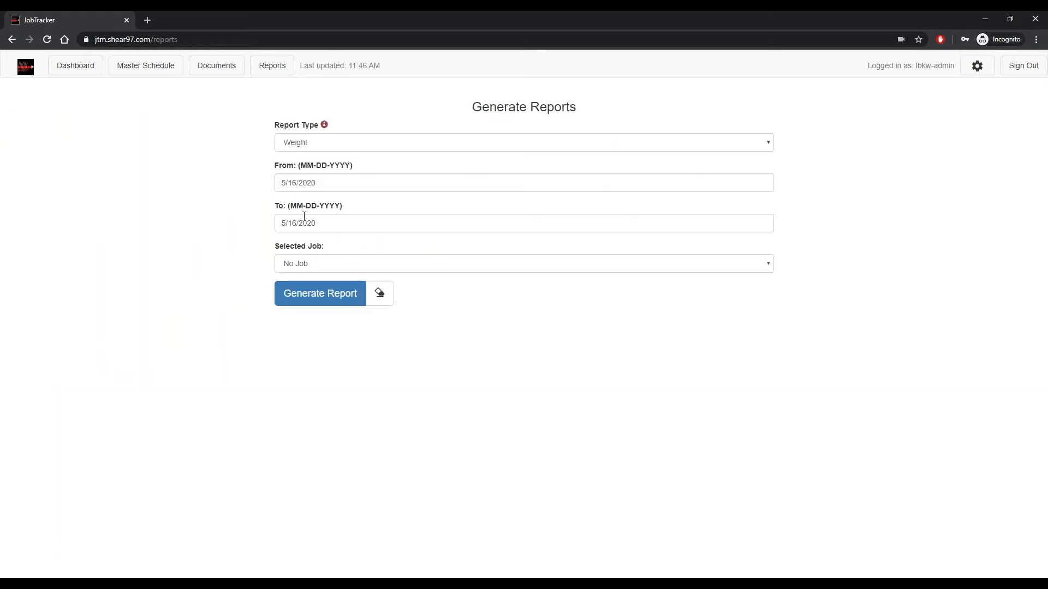
- In the report generator, set the report type to Shipper and select the job NUJOB - Waterford Commons 2
left_click(310, 146)
left_click(309, 166)
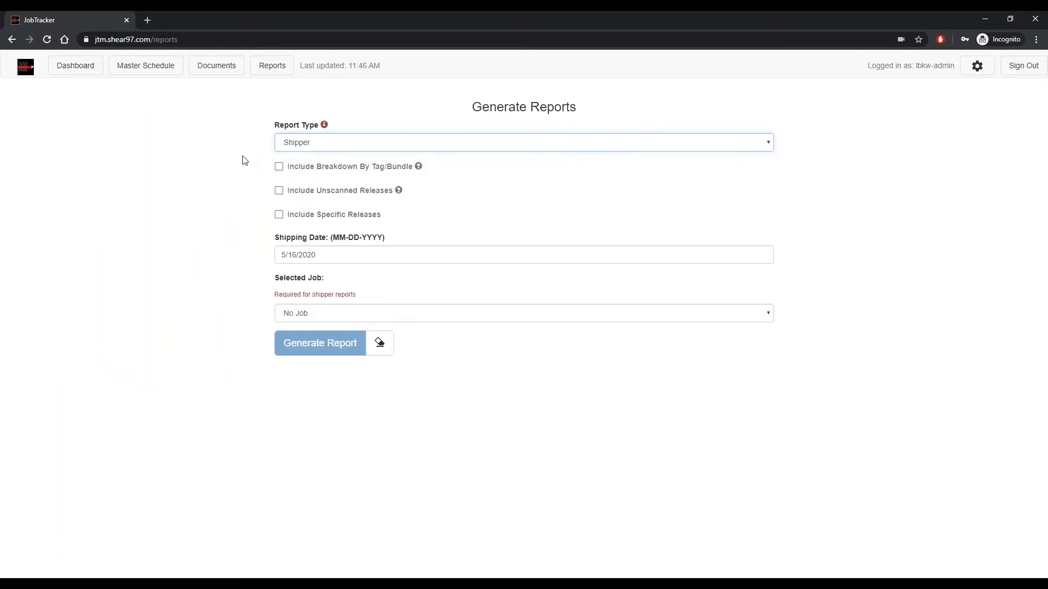
left_click(299, 316)
scroll(348, 373, "down", 5)
scroll(349, 373, "down", 2)
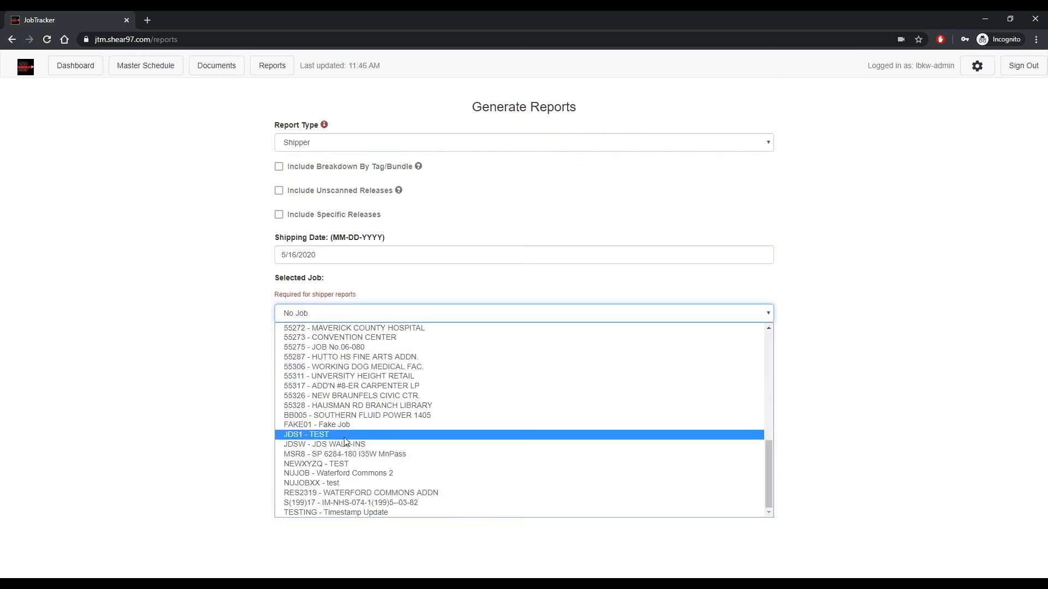
left_click(338, 472)
left_click(223, 292)
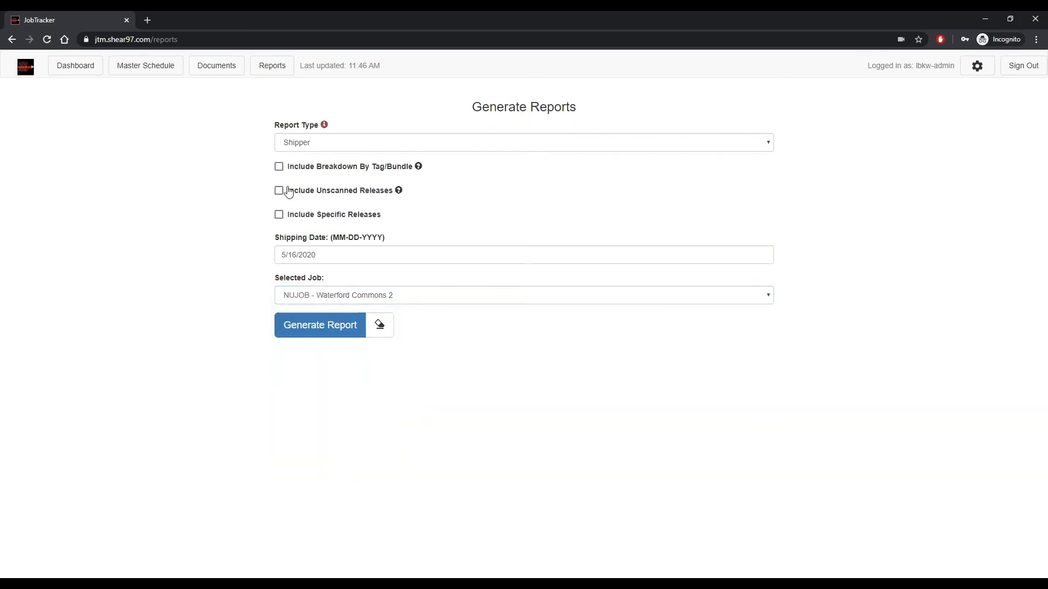
- Generate the shipper report with the breakdown by tag/bundle included, and review its print preview without saving it
left_click(346, 173)
left_click(309, 327)
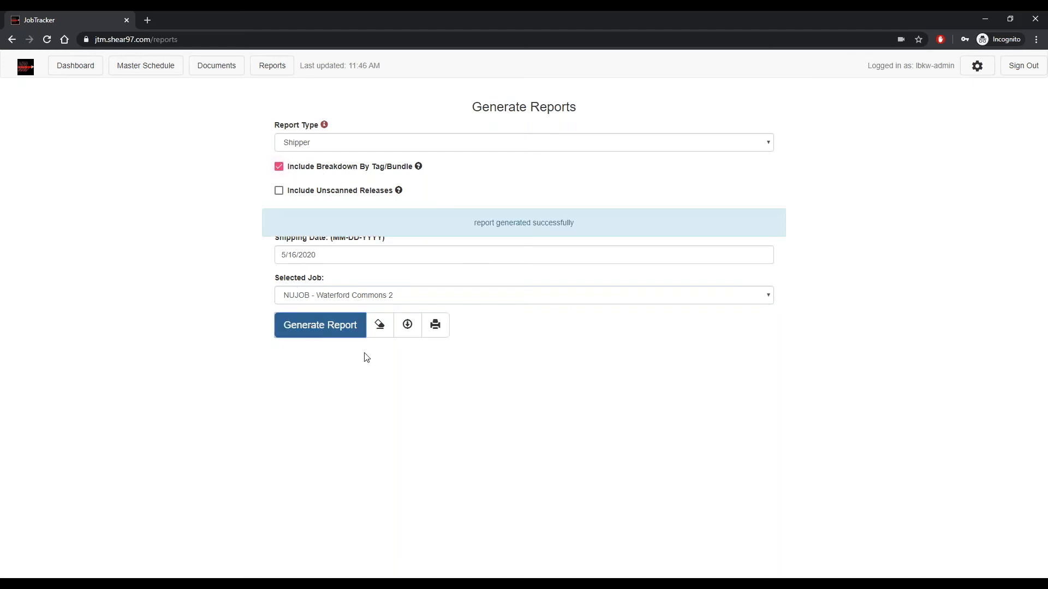
left_click(435, 325)
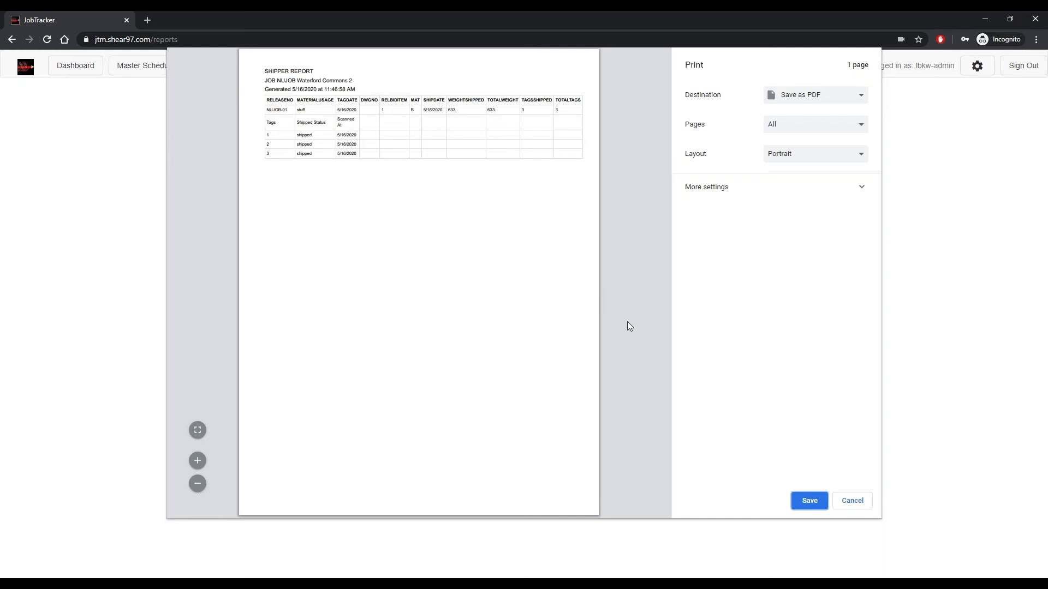
left_click(850, 499)
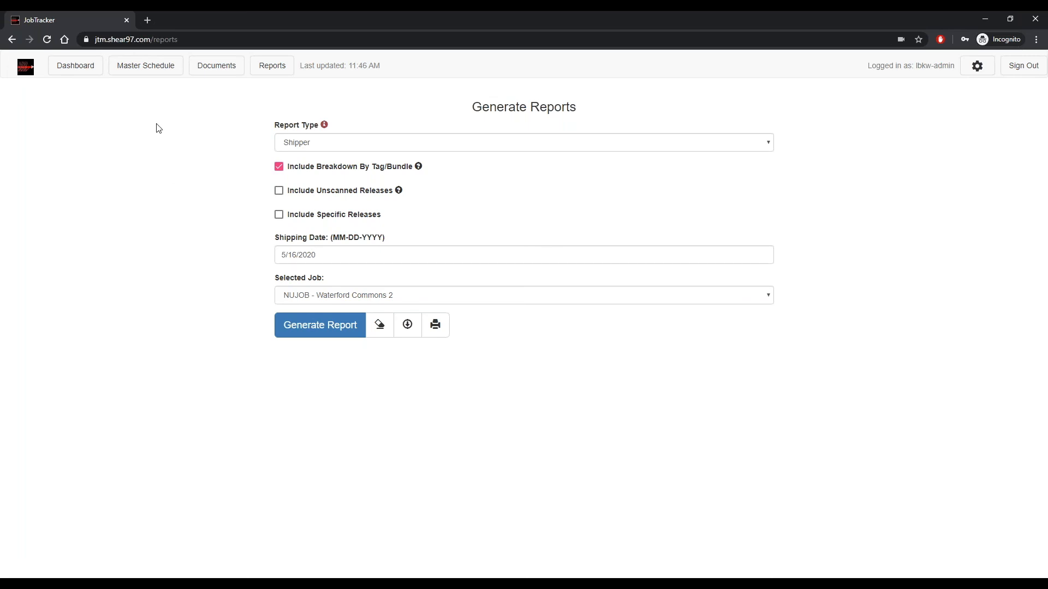
- Go to the document lists and preview the taglist of release NUJOB-01
left_click(218, 69)
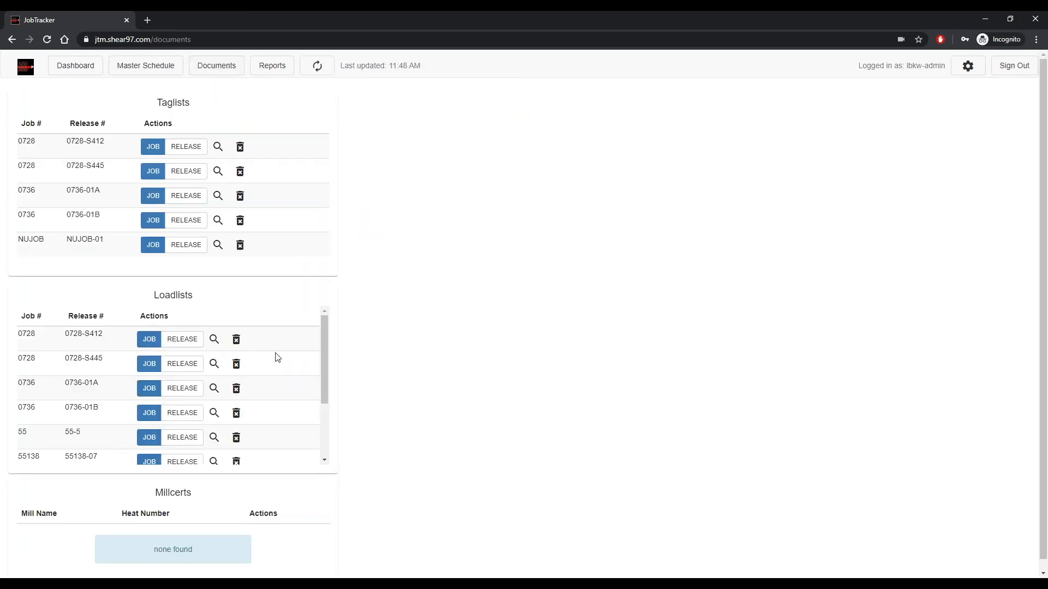
left_click(218, 245)
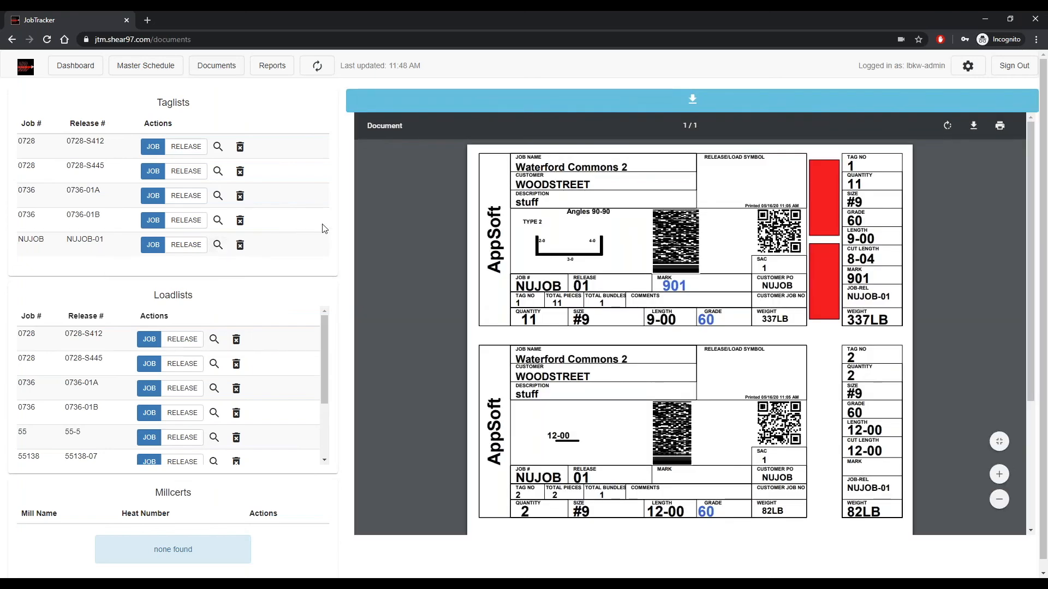